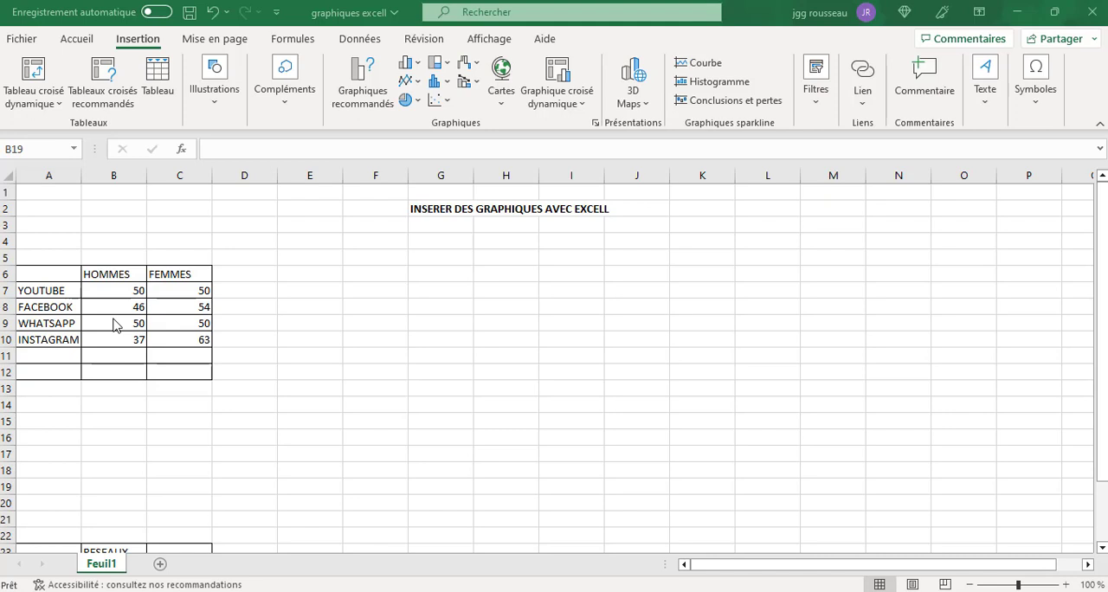
Insert a Histogramme groupé chart of the table range A6:C10, after previewing the other recommended chart types.
{"action": "left_click", "coordinate": [42, 274]}
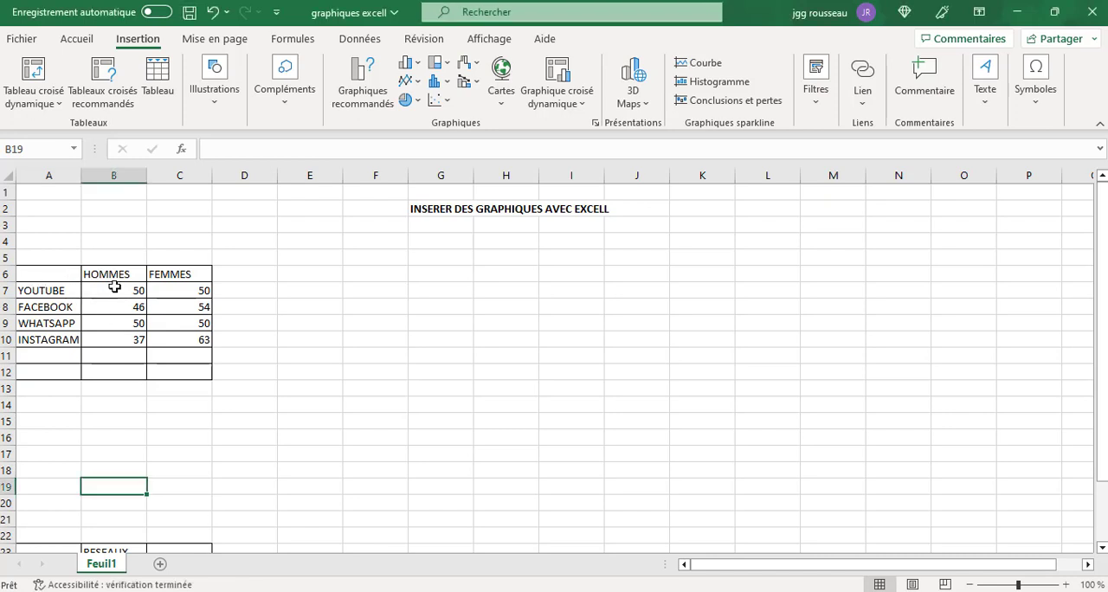
{"action": "left_click", "coordinate": [273, 322]}
{"action": "left_click", "coordinate": [34, 271]}
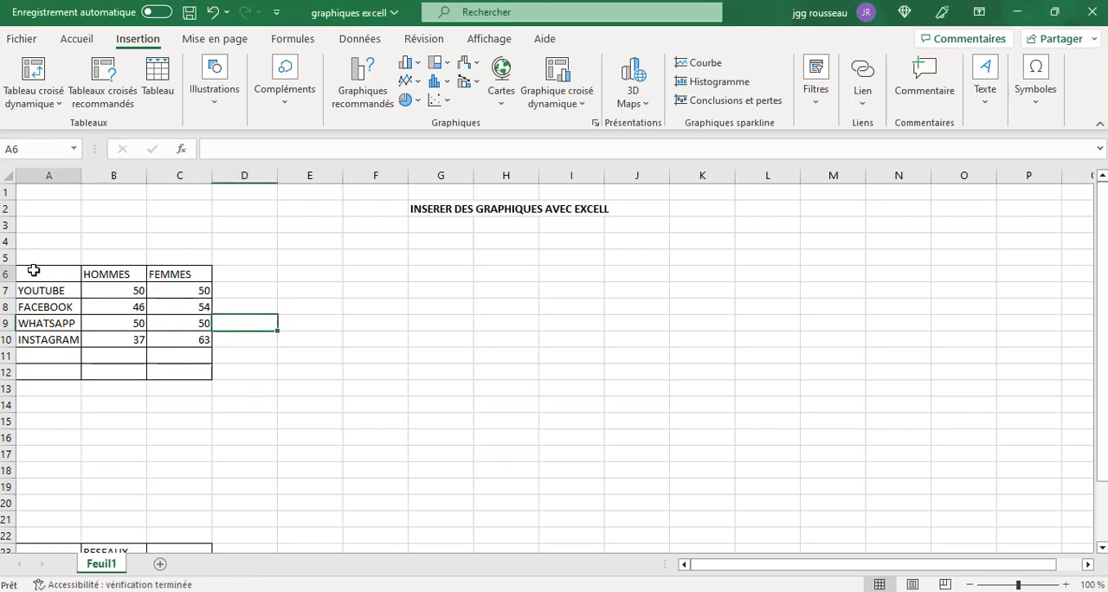
{"action": "left_click_drag", "start_coordinate": [34, 271], "coordinate": [180, 337]}
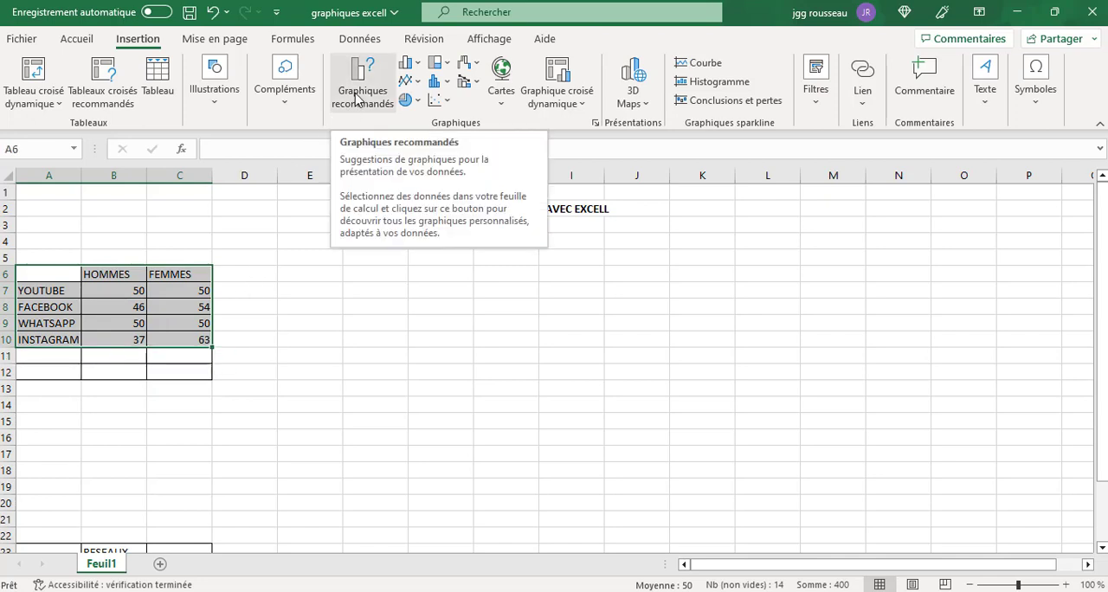
{"action": "left_click", "coordinate": [357, 98]}
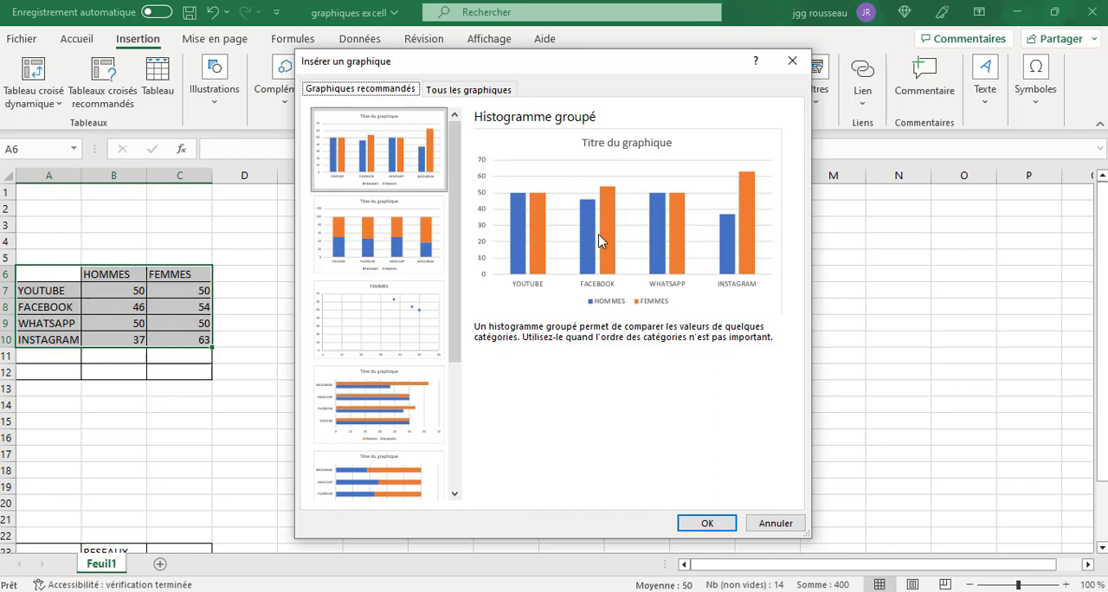
{"action": "left_click", "coordinate": [341, 244]}
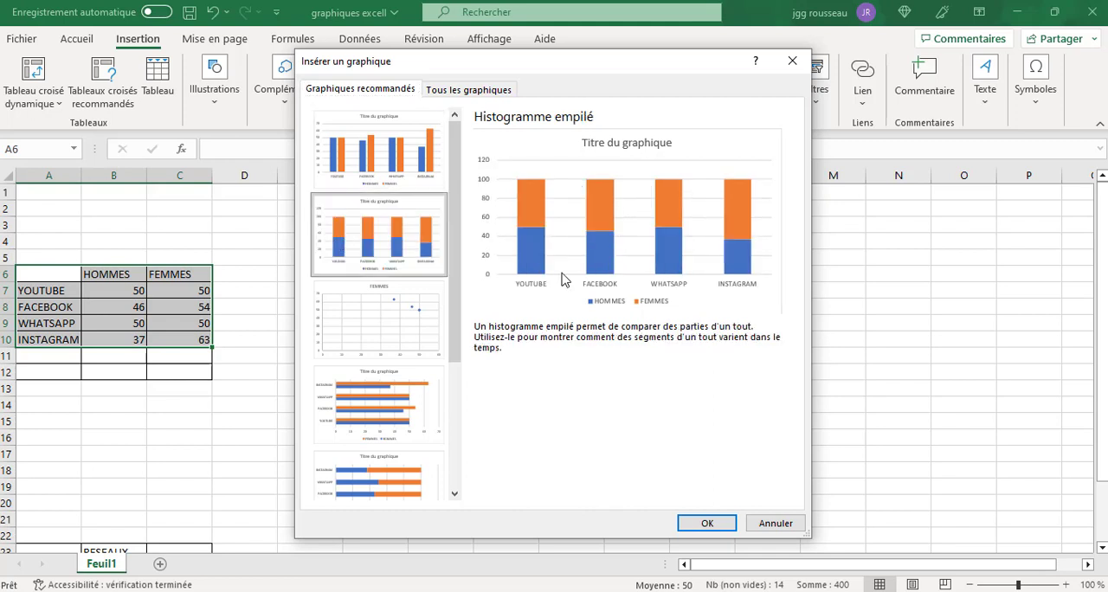
{"action": "left_click", "coordinate": [386, 333]}
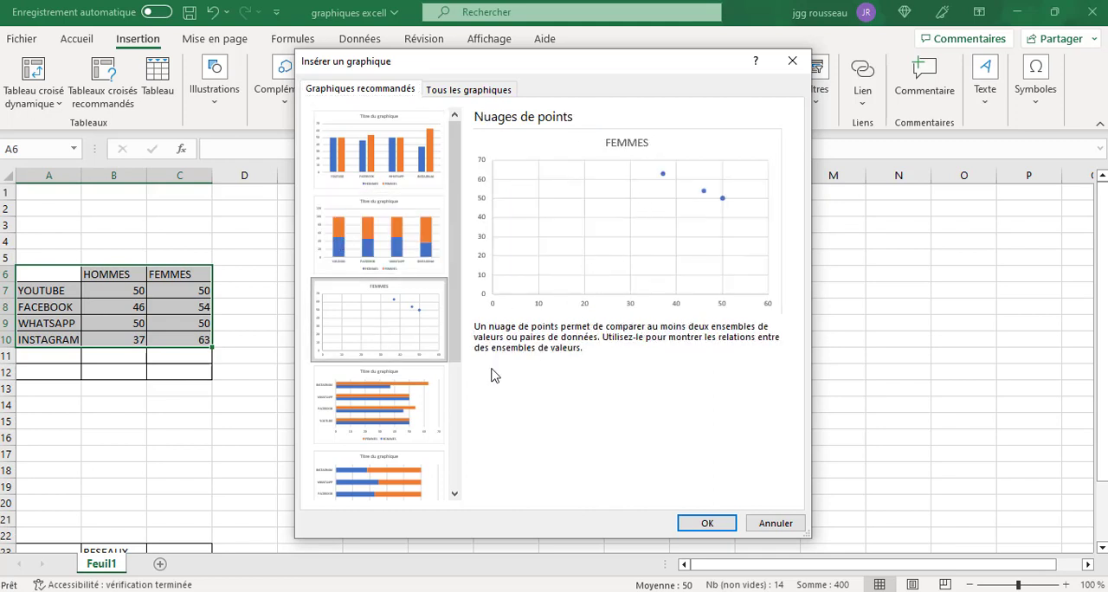
{"action": "left_click", "coordinate": [385, 405]}
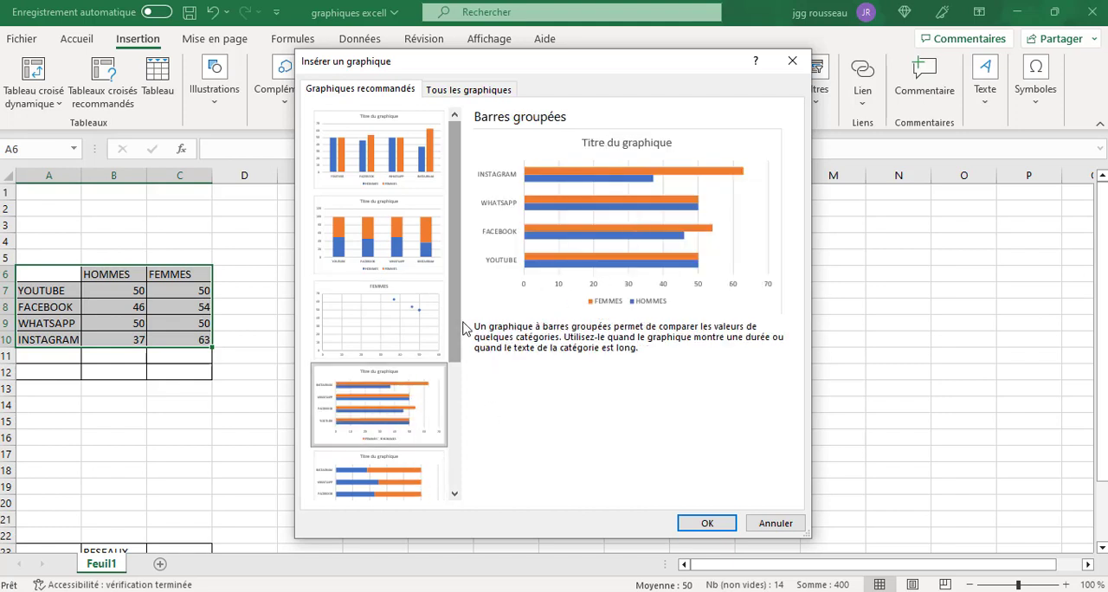
{"action": "scroll", "coordinate": [450, 322], "scroll_direction": "down", "scroll_amount": 3}
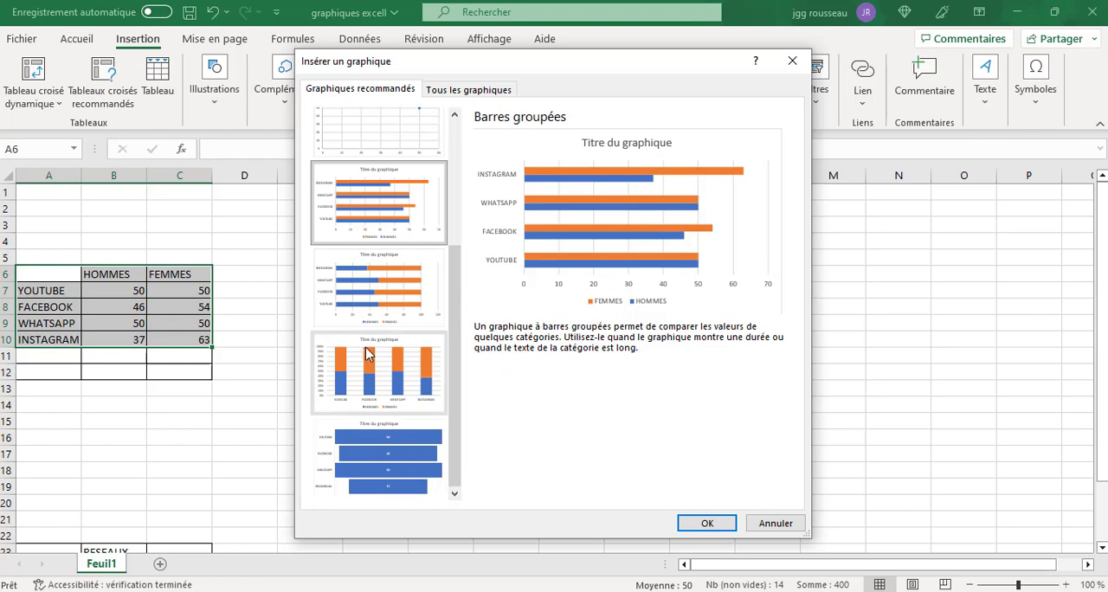
{"action": "left_click", "coordinate": [465, 91]}
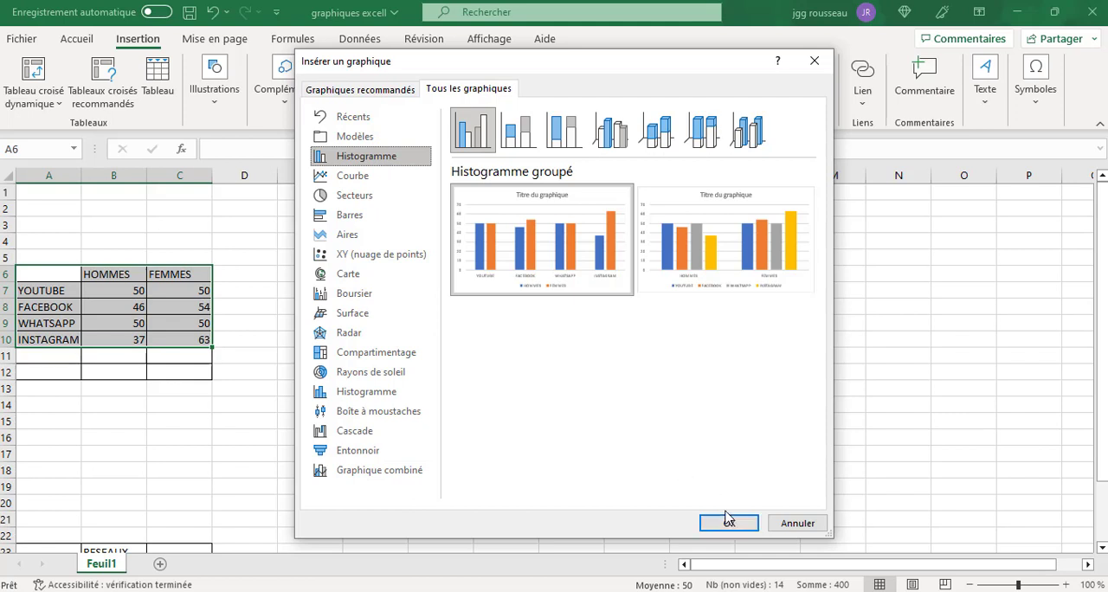
{"action": "left_click", "coordinate": [375, 91]}
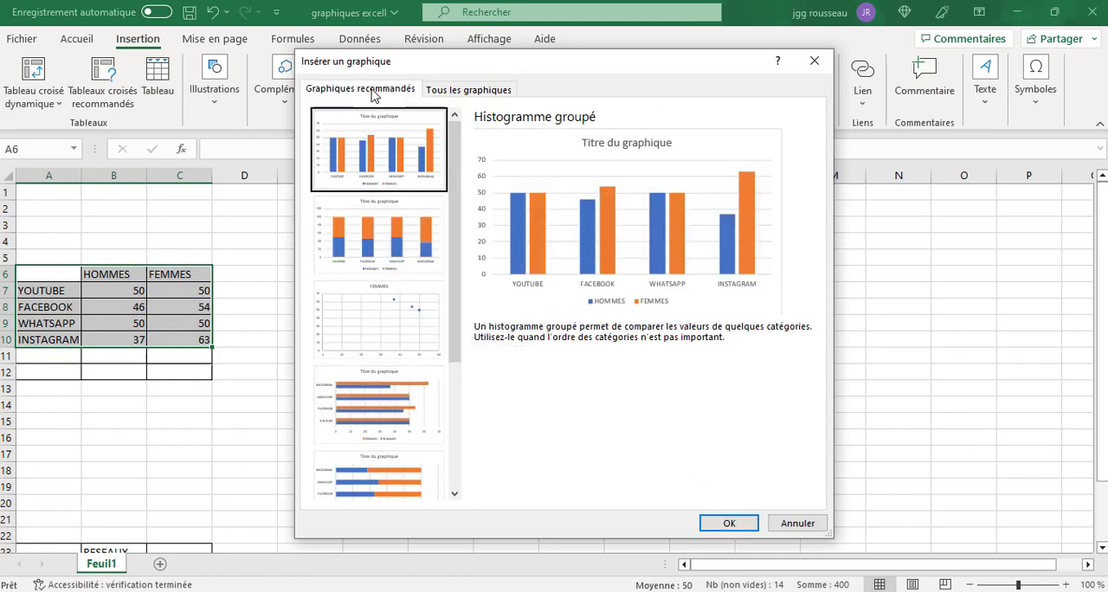
{"action": "double_click", "coordinate": [385, 160]}
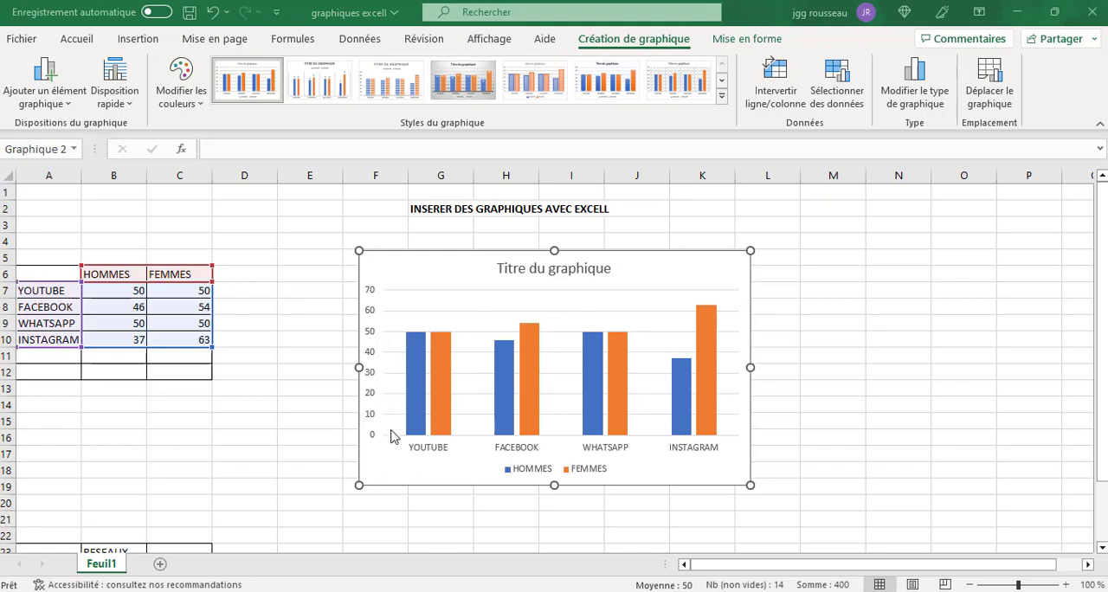
Replace the chart's placeholder title with RESEAUX.
{"action": "left_click", "coordinate": [558, 270]}
{"action": "double_click", "coordinate": [559, 270]}
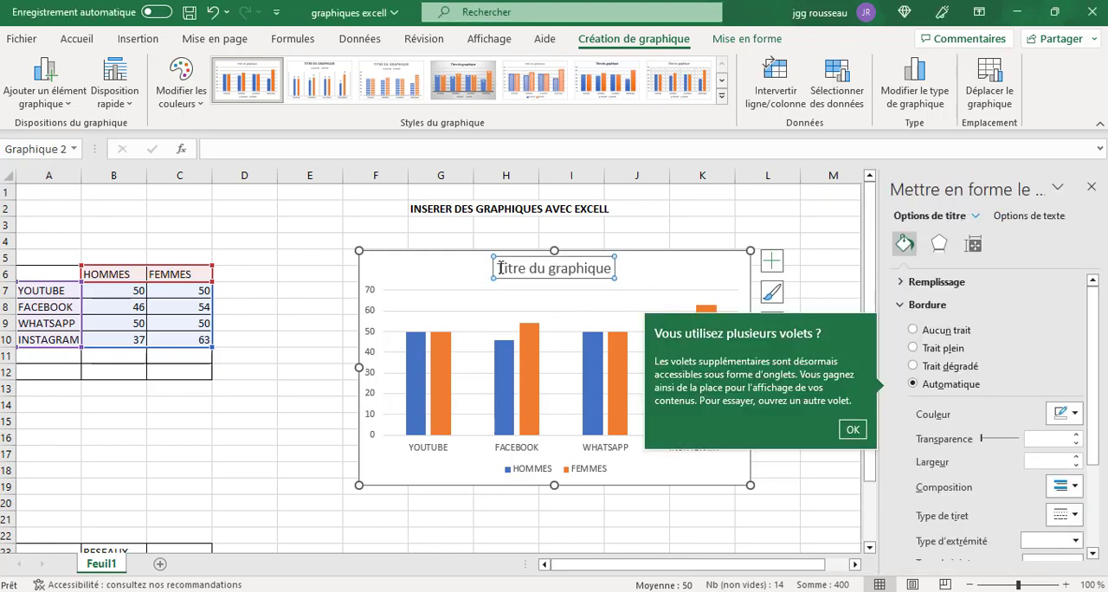
{"action": "left_click_drag", "start_coordinate": [501, 269], "coordinate": [610, 275]}
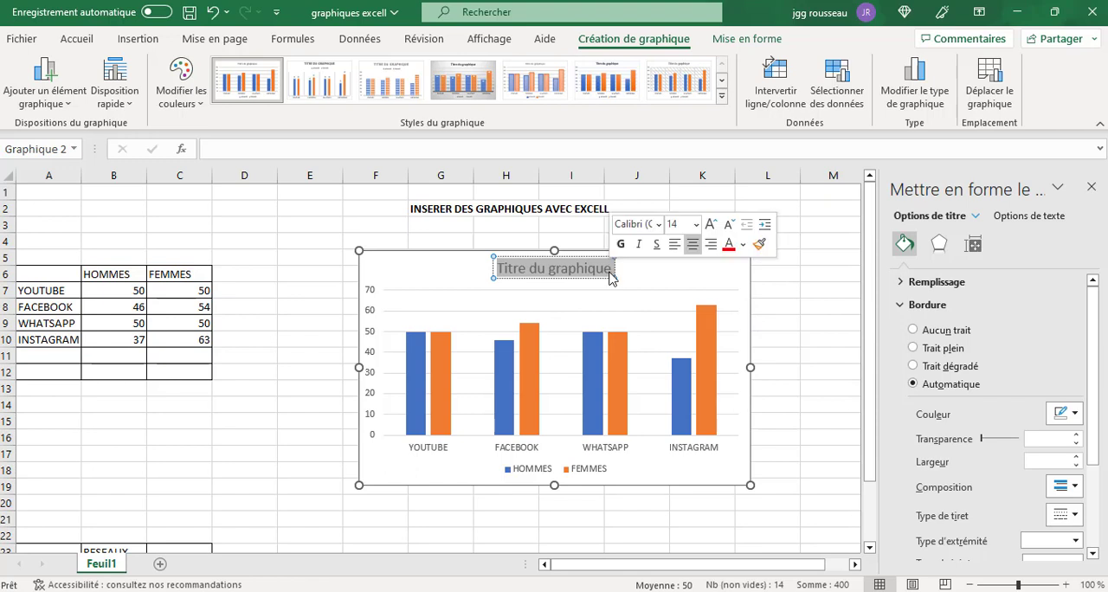
{"action": "type", "text": "RESEAUX"}
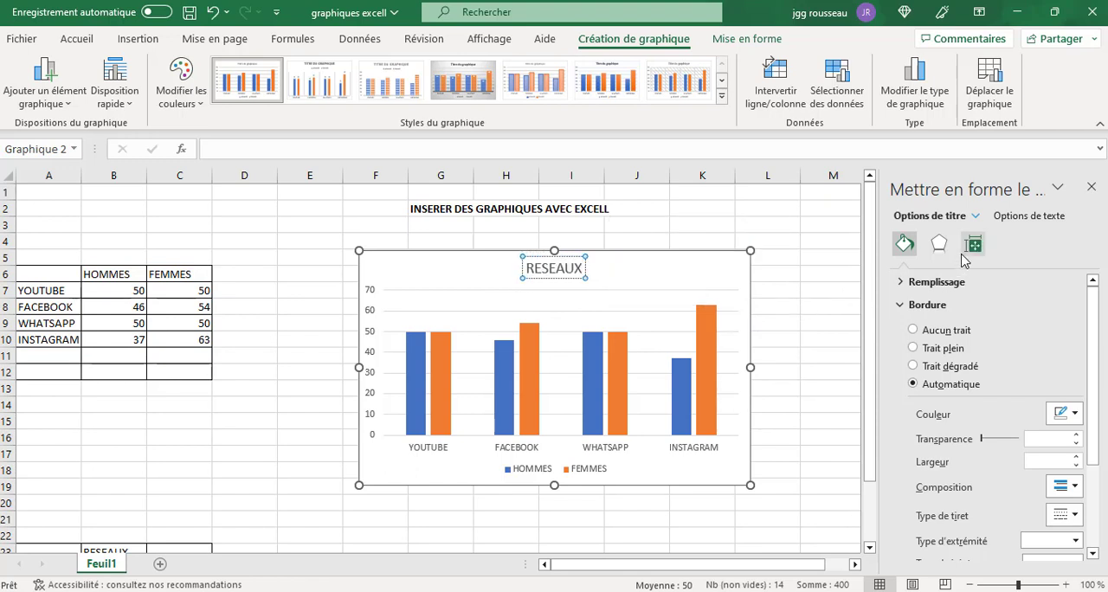
{"action": "left_click", "coordinate": [951, 282]}
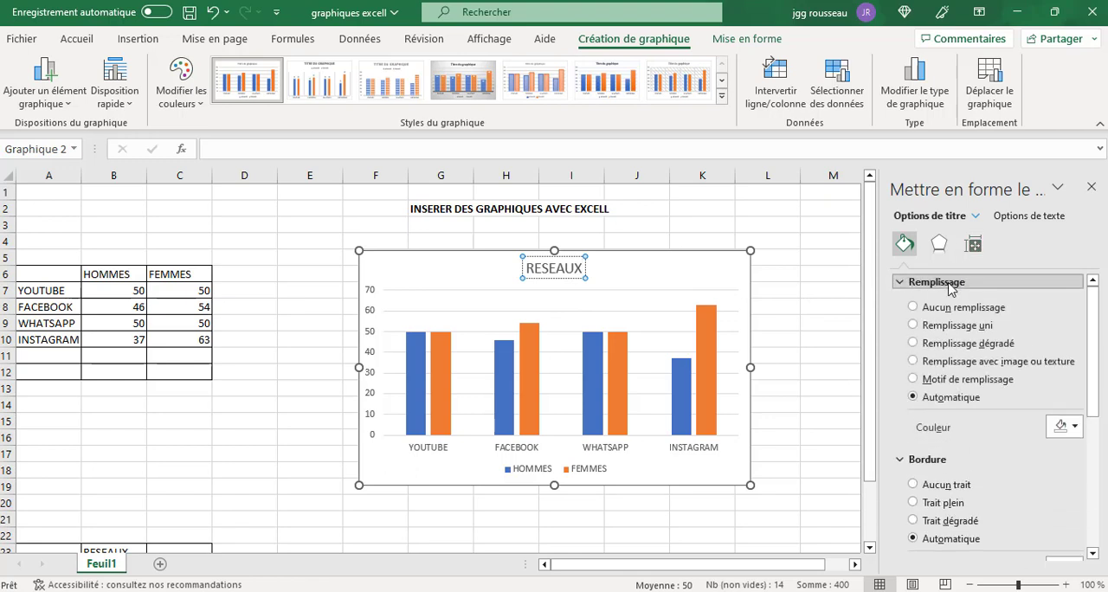
{"action": "left_click", "coordinate": [941, 247]}
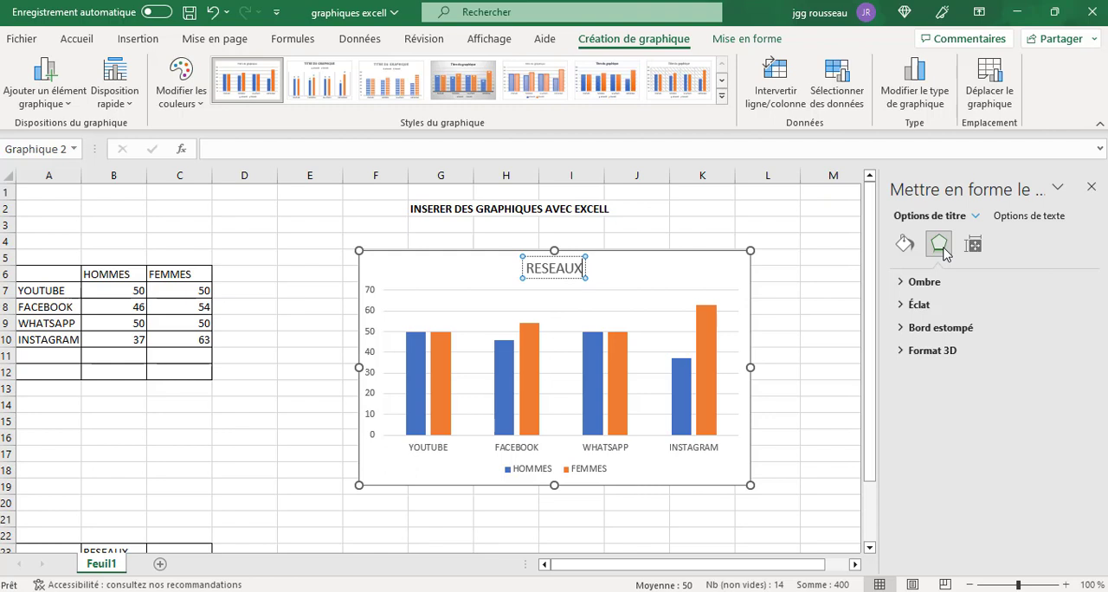
{"action": "left_click", "coordinate": [1046, 219]}
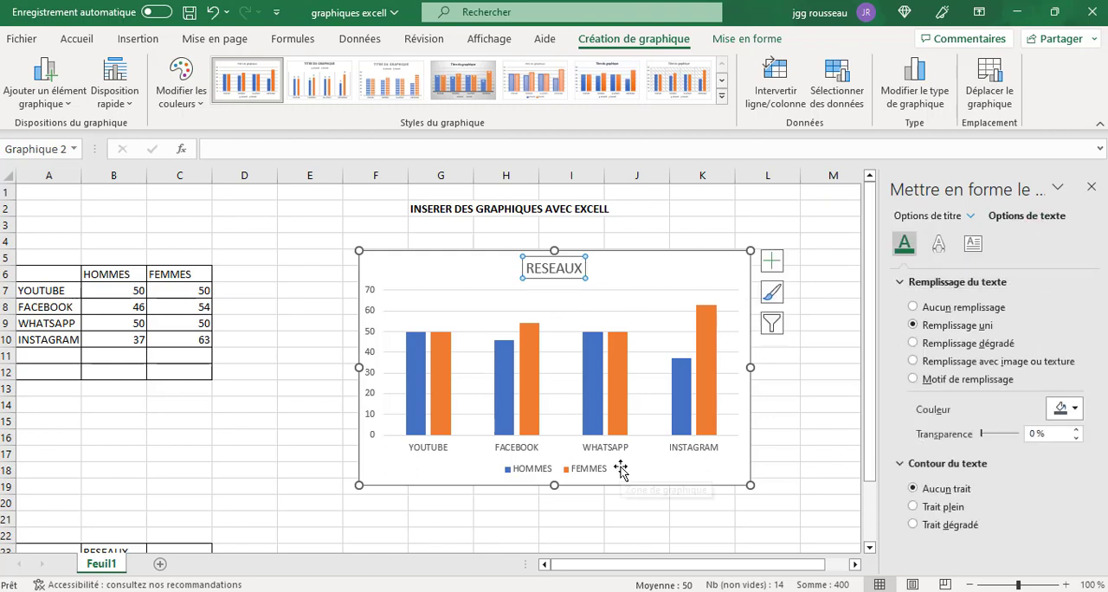
{"action": "left_click", "coordinate": [788, 428]}
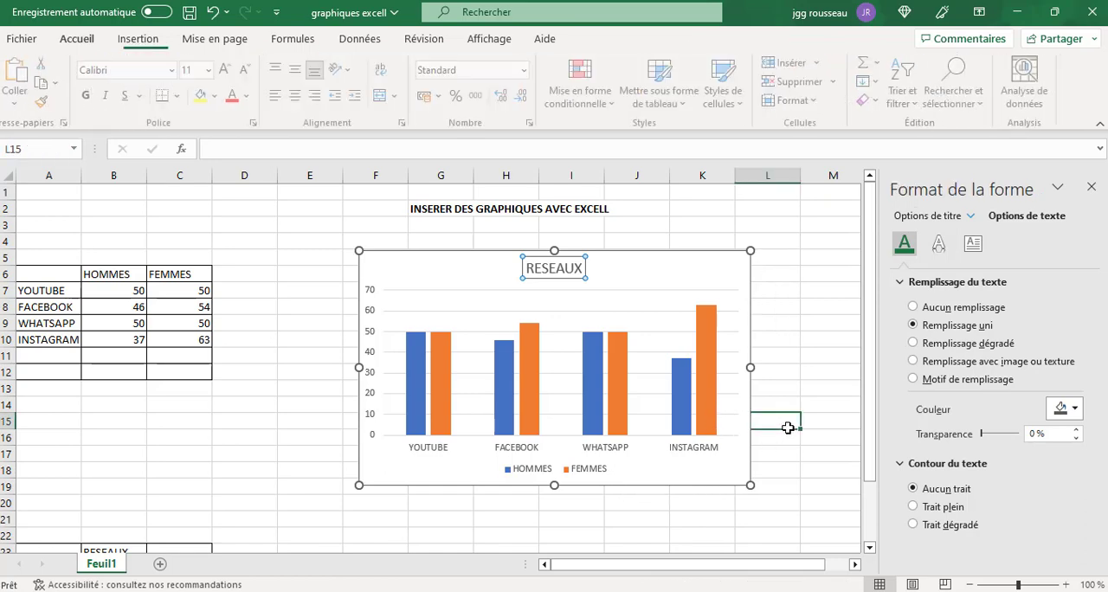
Fill only the INSTAGRAM bar of the FEMMES series with the standard yellow colour.
{"action": "left_click", "coordinate": [708, 399]}
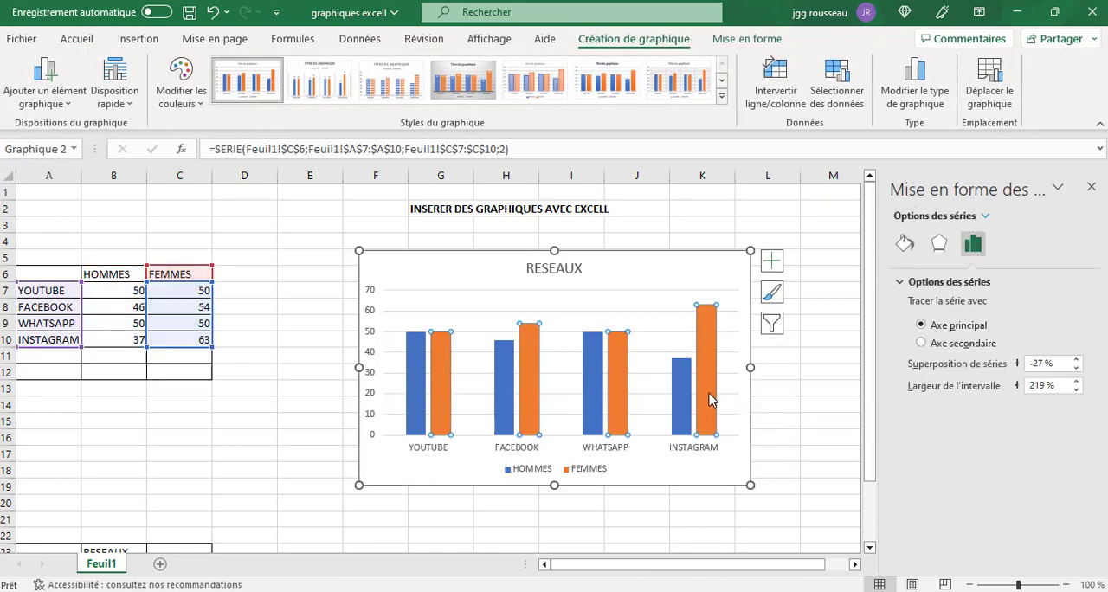
{"action": "left_click", "coordinate": [708, 400]}
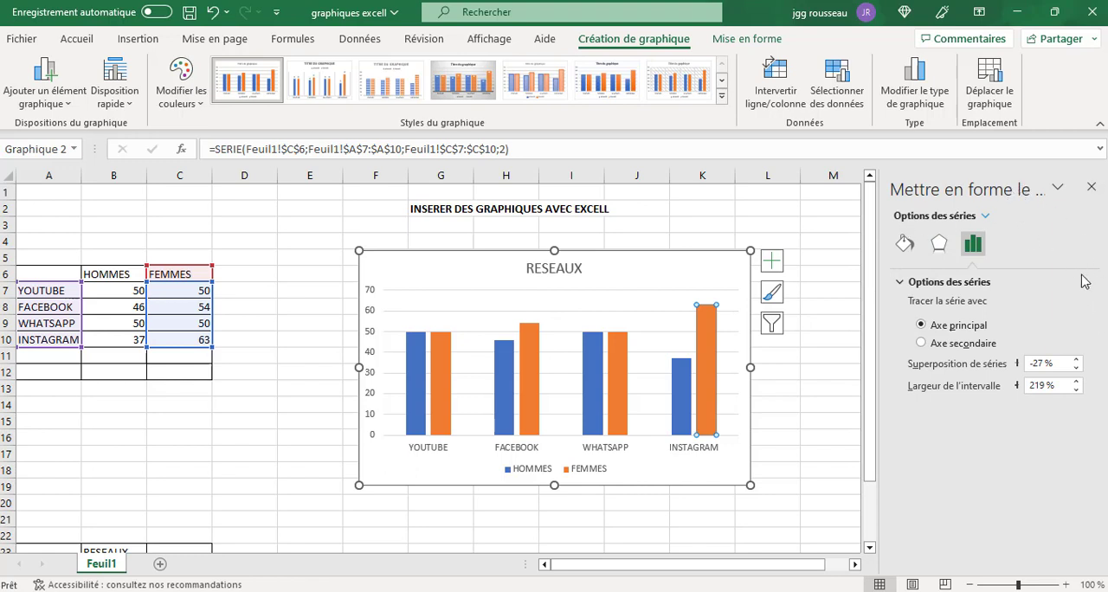
{"action": "left_click", "coordinate": [905, 246]}
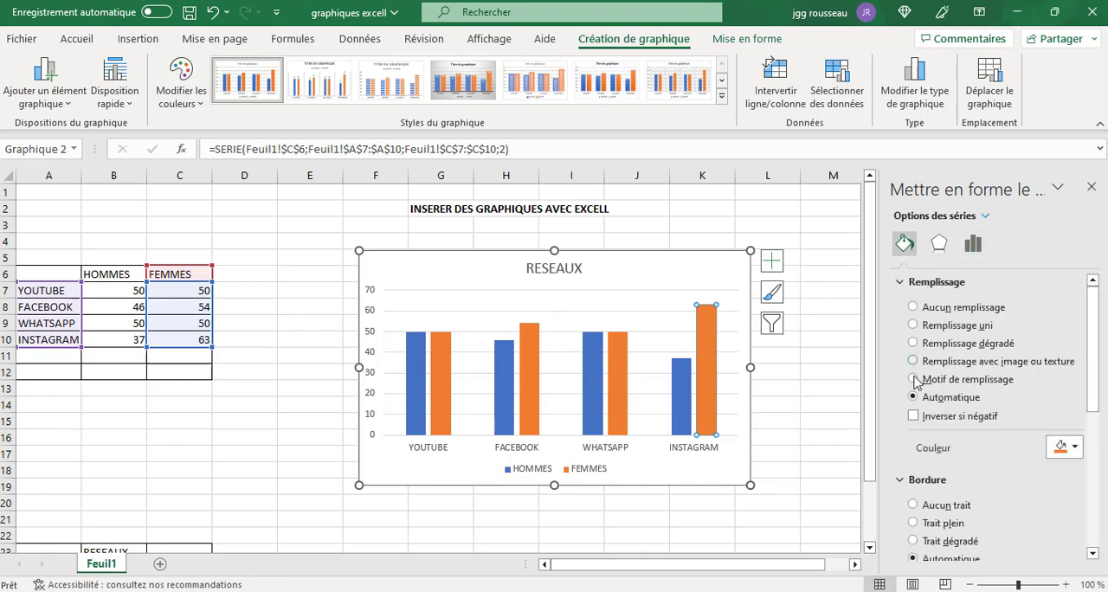
{"action": "left_click", "coordinate": [1075, 447]}
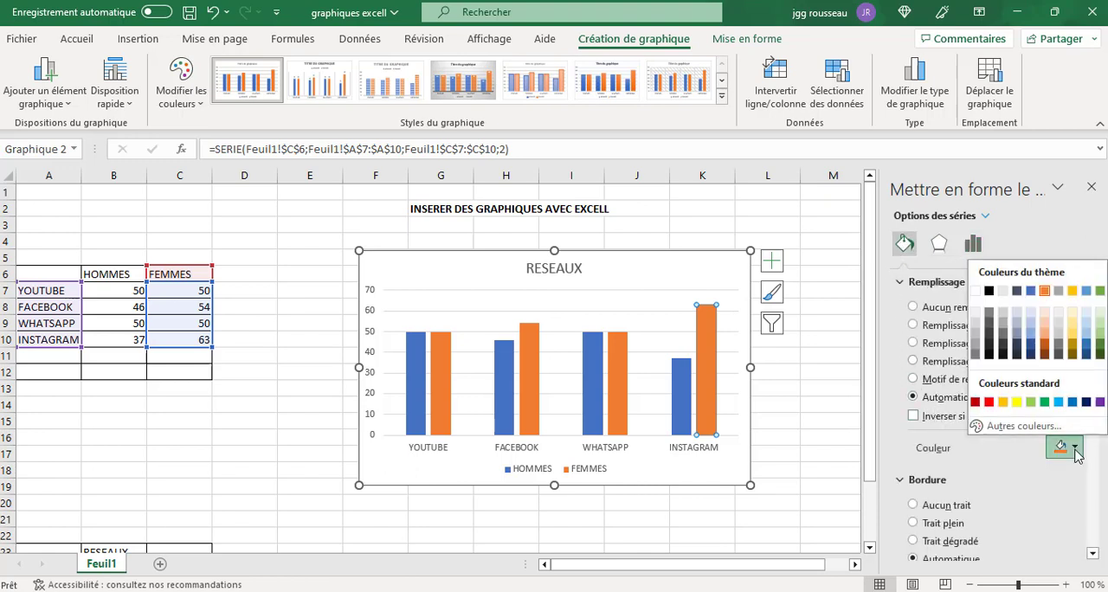
{"action": "left_click", "coordinate": [1017, 402]}
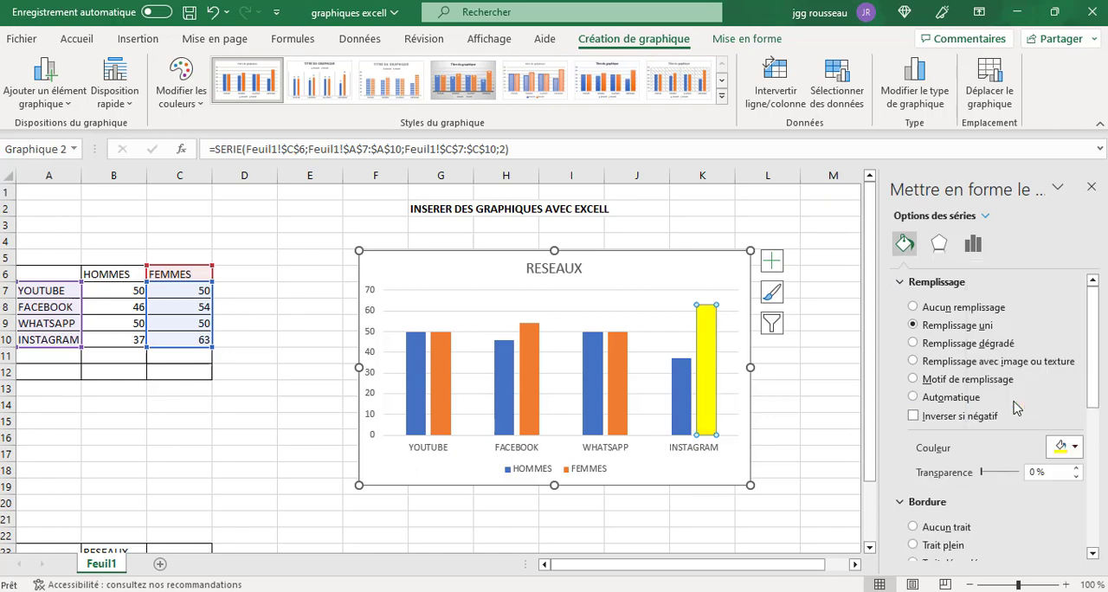
Fill only the INSTAGRAM bar of the HOMMES series with the darkest orange theme shade.
{"action": "left_click", "coordinate": [683, 422]}
{"action": "left_click", "coordinate": [686, 415]}
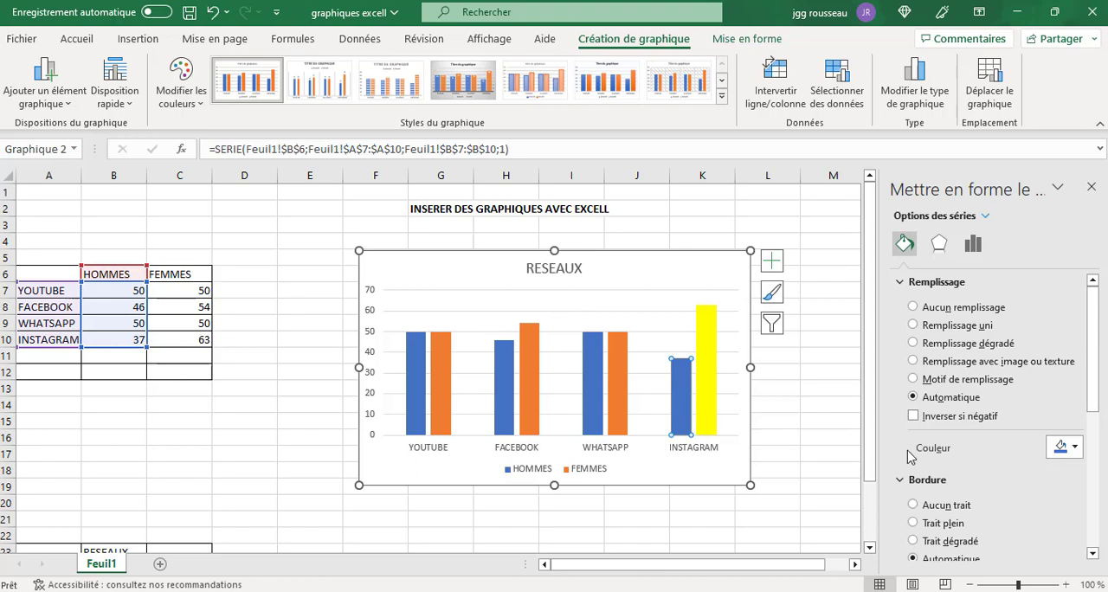
{"action": "left_click", "coordinate": [1075, 448]}
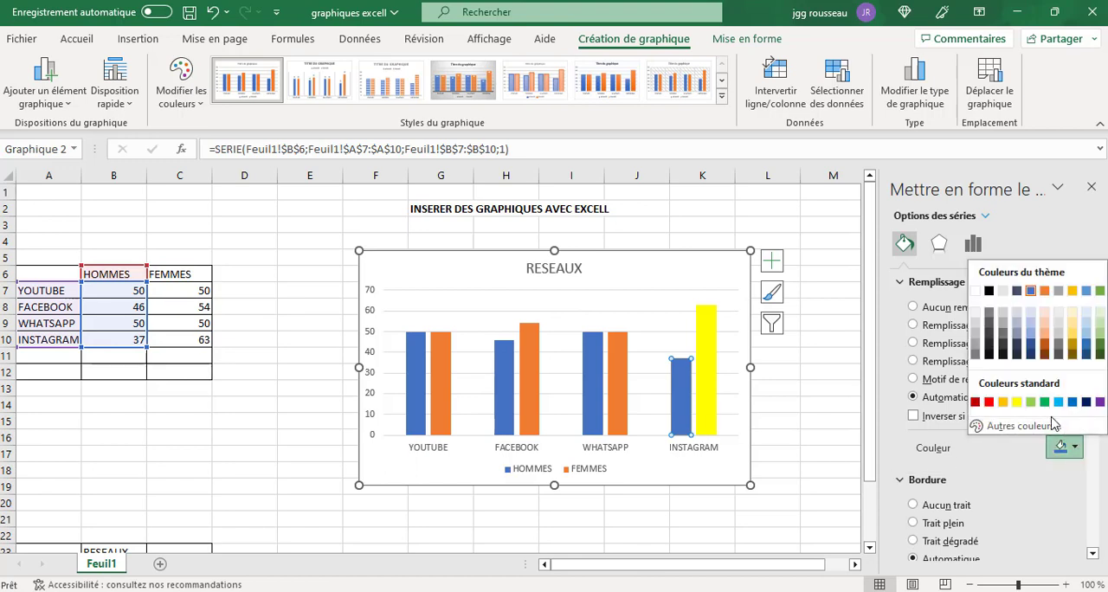
{"action": "left_click", "coordinate": [1044, 355]}
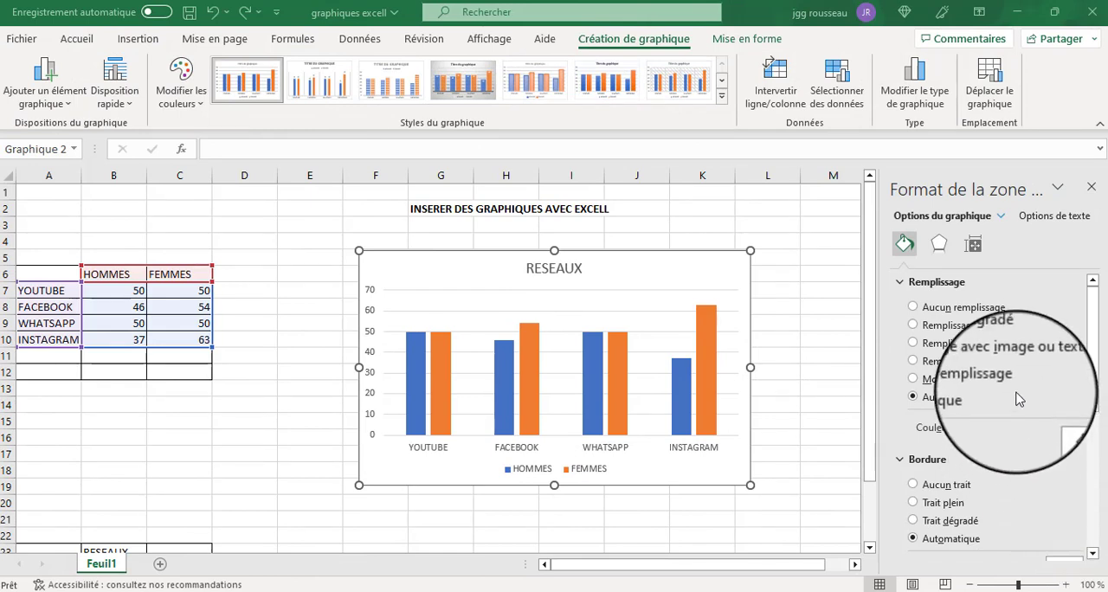
Select the whole HOMMES series through the chart's element list and fill its bars with standard green.
{"action": "left_click", "coordinate": [1003, 217]}
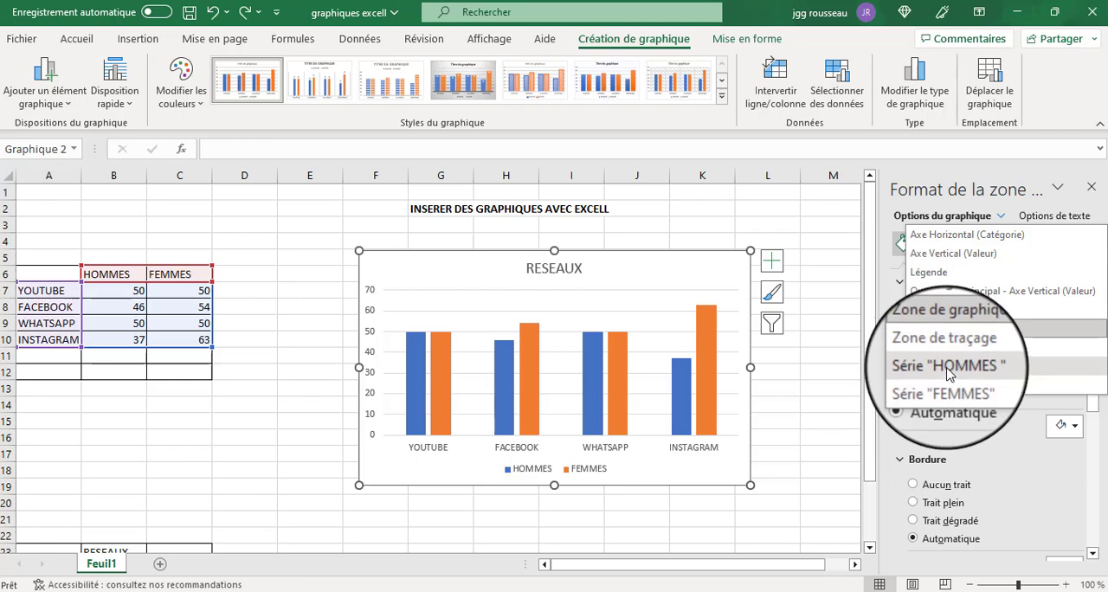
{"action": "left_click", "coordinate": [950, 371]}
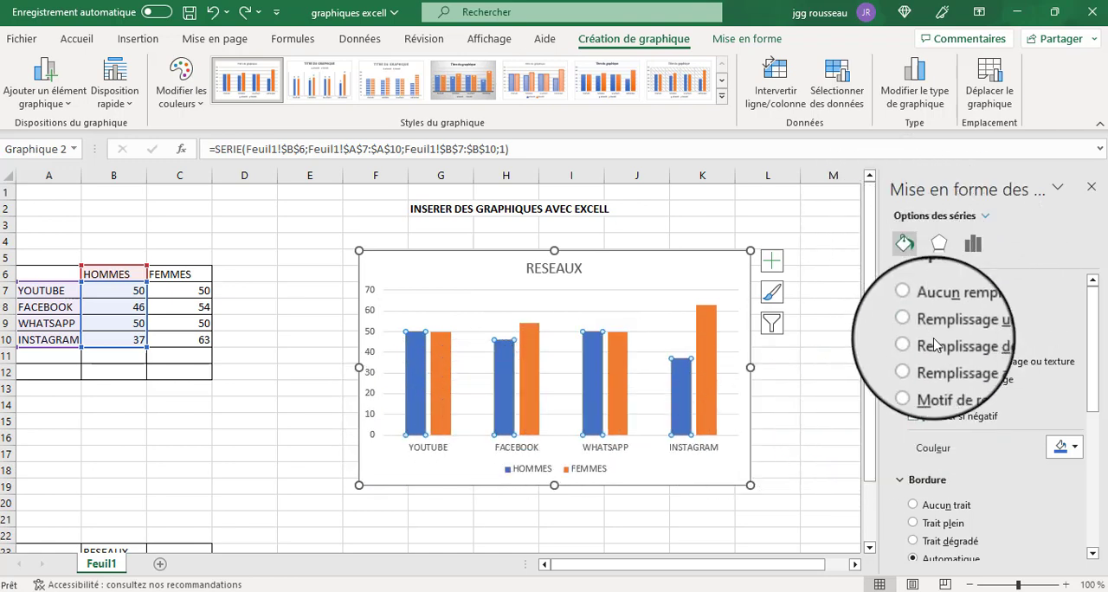
{"action": "left_click", "coordinate": [1066, 447]}
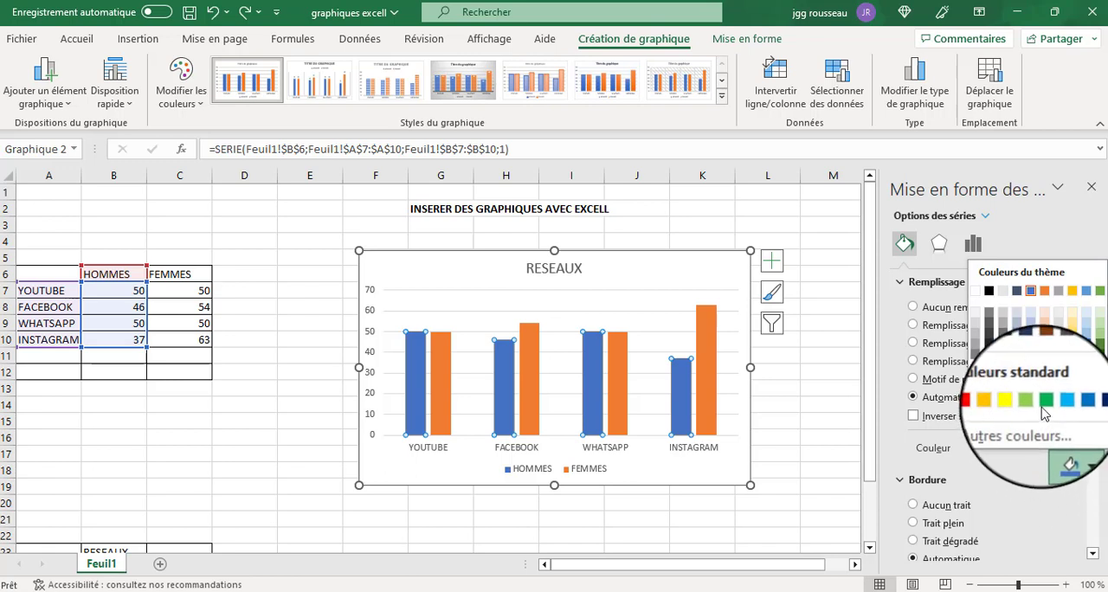
{"action": "left_click", "coordinate": [1043, 407]}
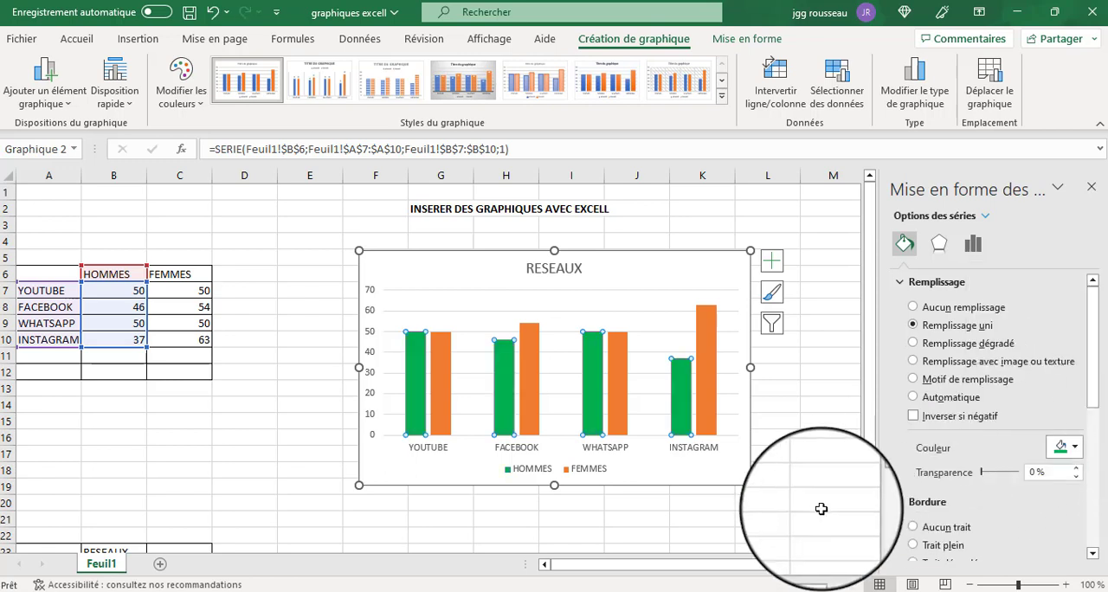
Select the whole FEMMES series through the chart's element list and fill its bars with standard red.
{"action": "mouse_move", "coordinate": [712, 391]}
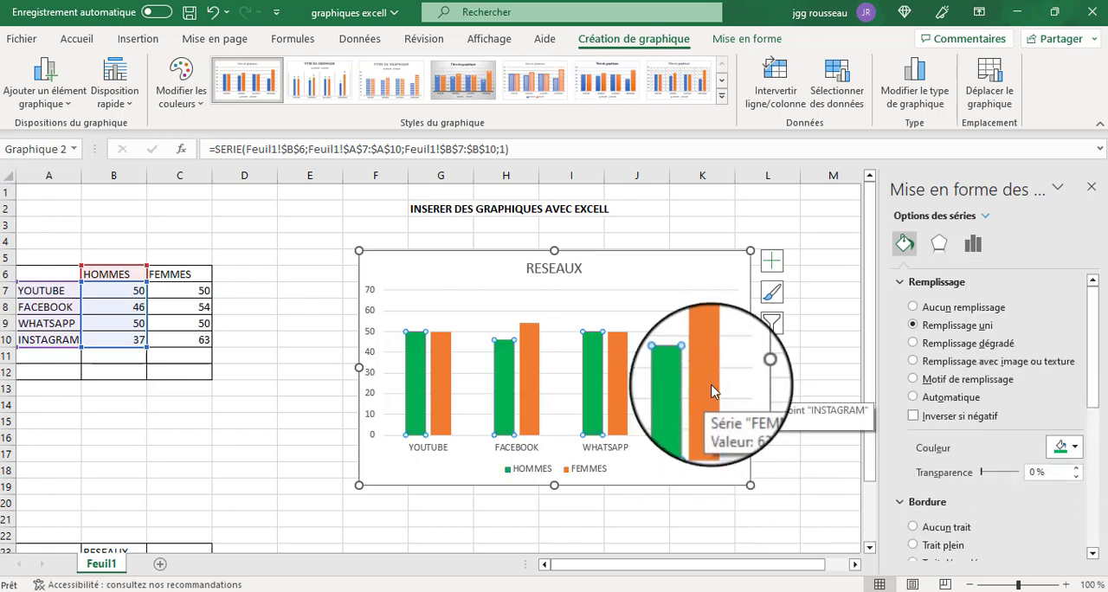
{"action": "left_click", "coordinate": [985, 217]}
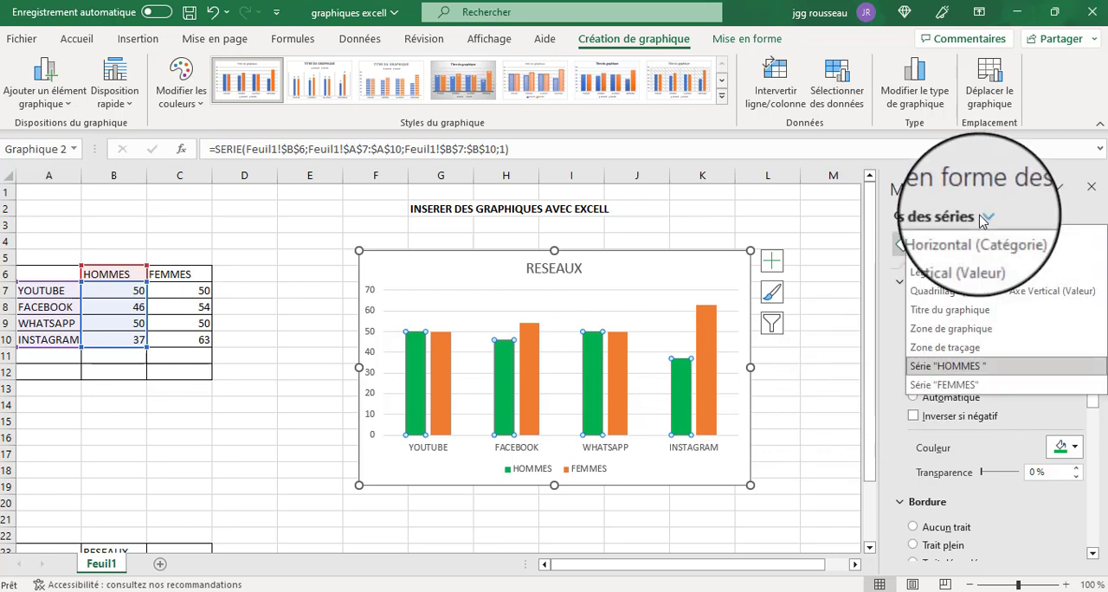
{"action": "left_click", "coordinate": [949, 387]}
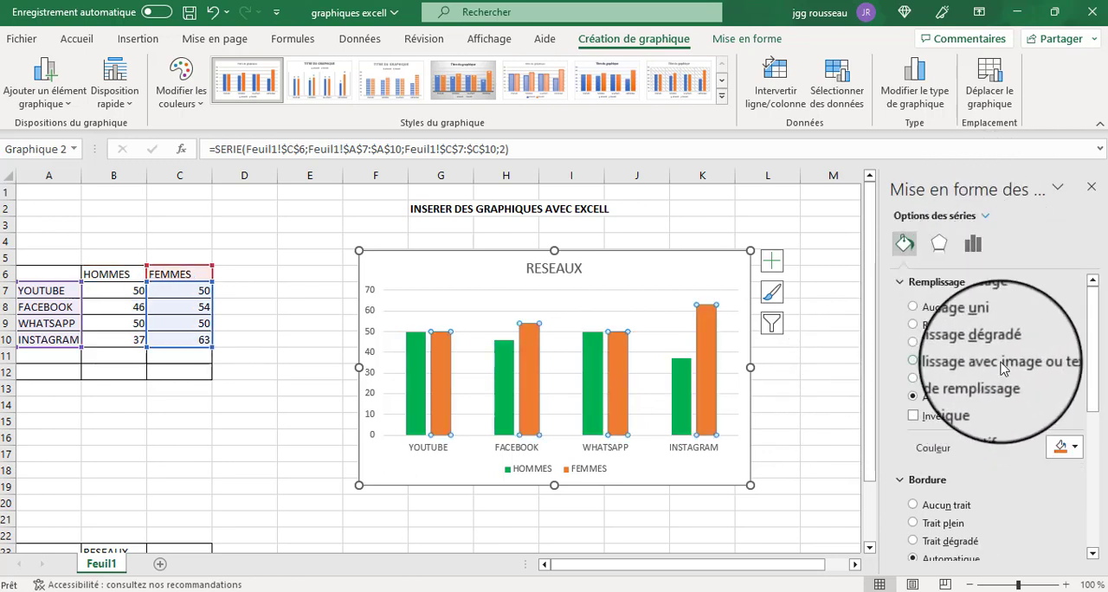
{"action": "left_click", "coordinate": [1074, 449]}
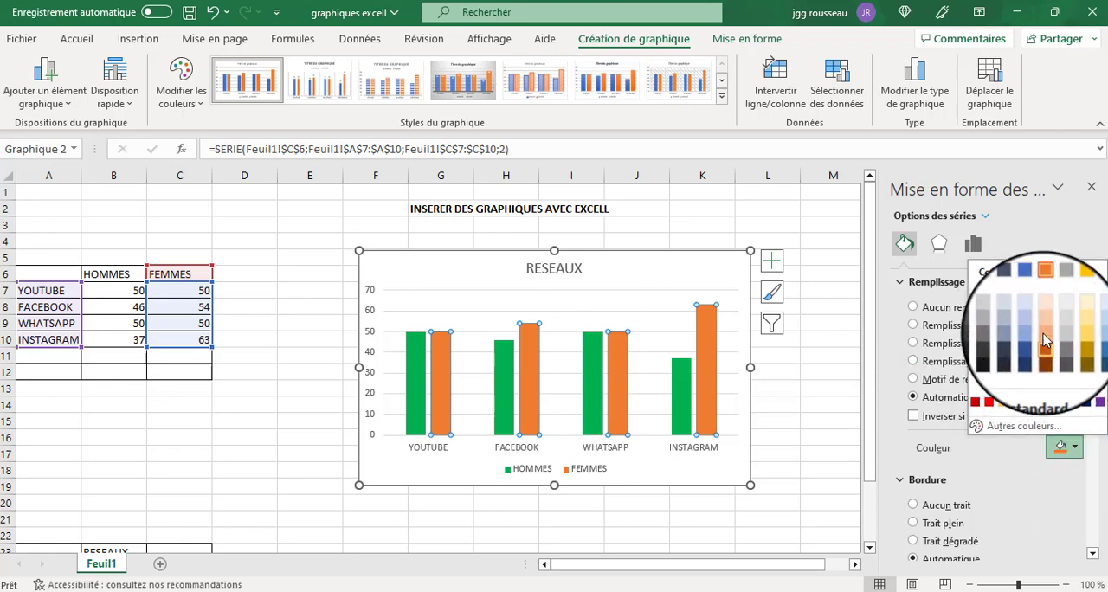
{"action": "left_click", "coordinate": [989, 403]}
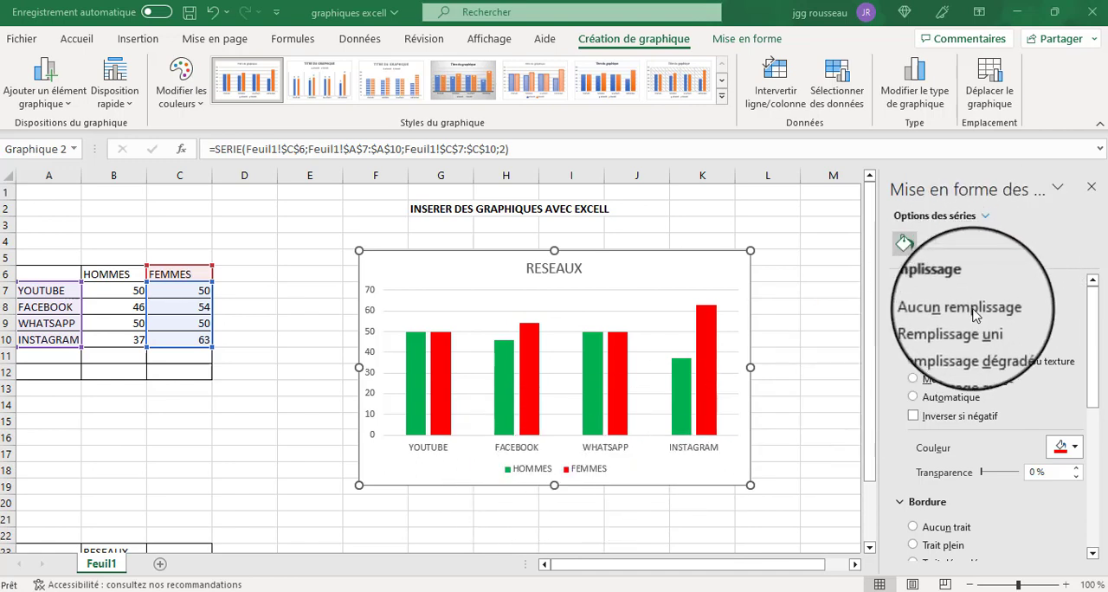
Try the column chart's legend in the Haut, À gauche and À droite positions, and place it at Haut à droite.
{"action": "left_click", "coordinate": [987, 218]}
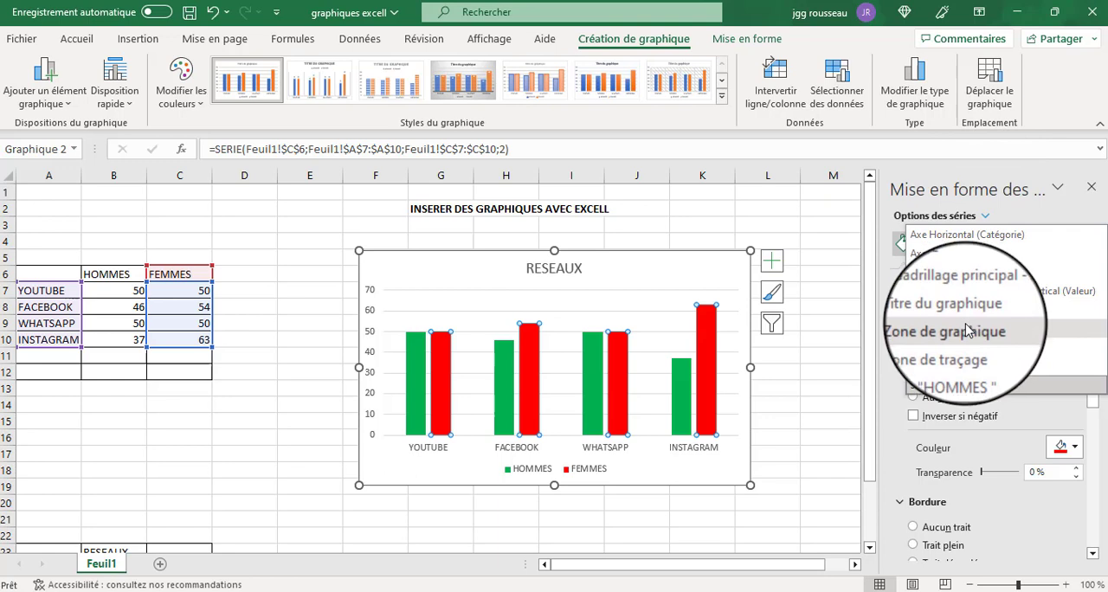
{"action": "left_click", "coordinate": [935, 278]}
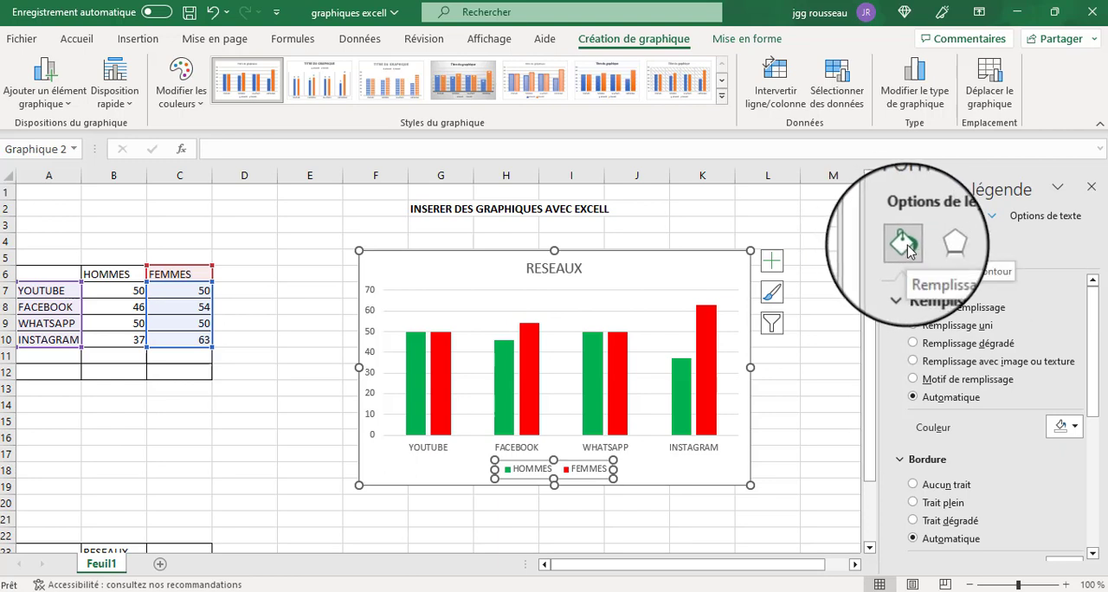
{"action": "left_click", "coordinate": [907, 247]}
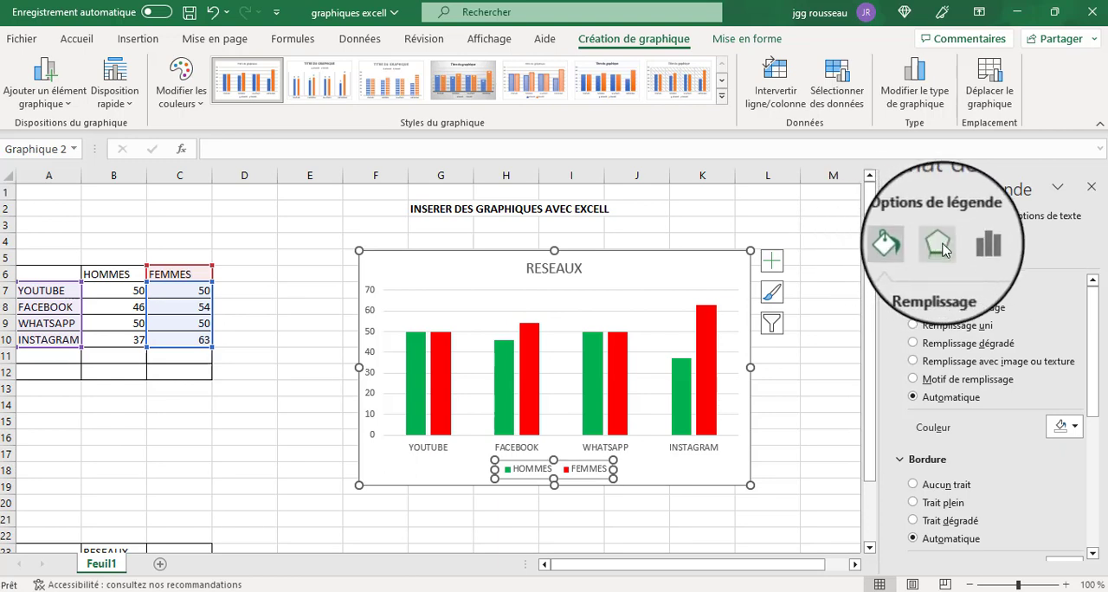
{"action": "left_click", "coordinate": [974, 248]}
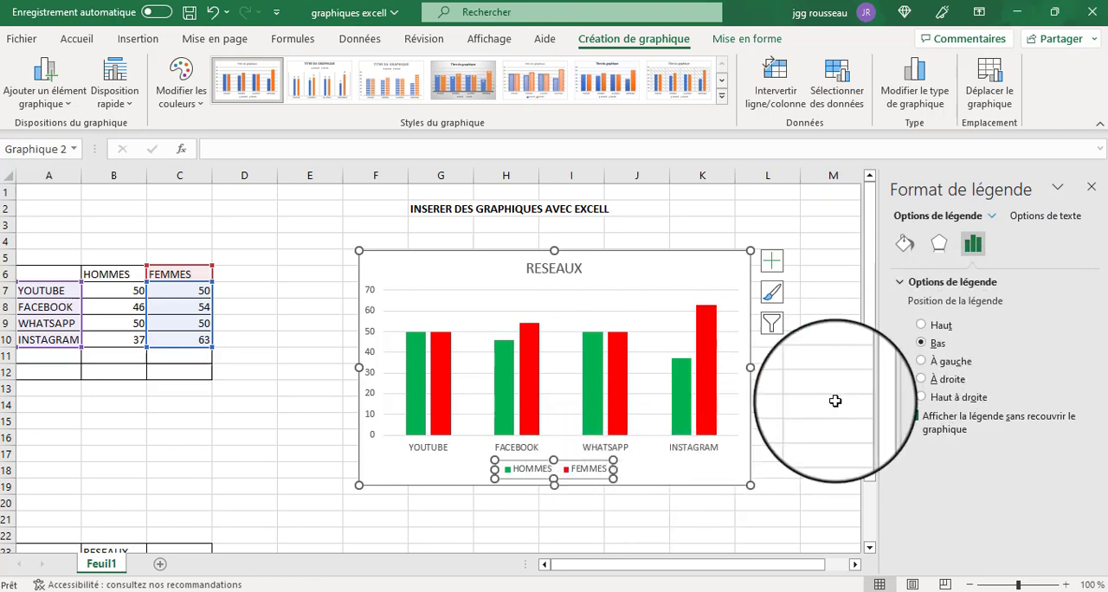
{"action": "left_click", "coordinate": [922, 324]}
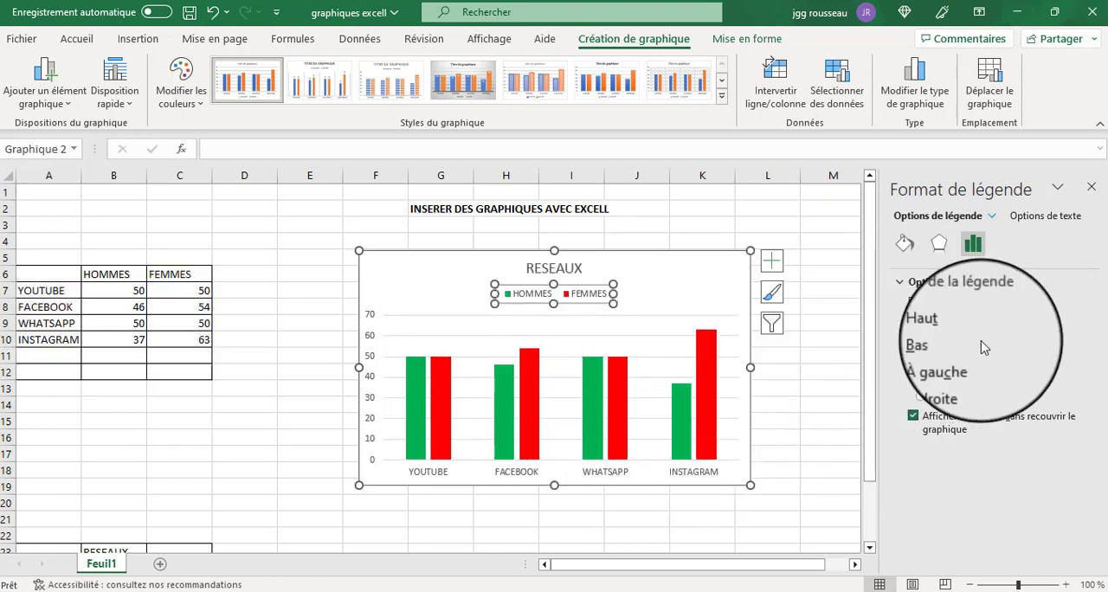
{"action": "left_click", "coordinate": [922, 363]}
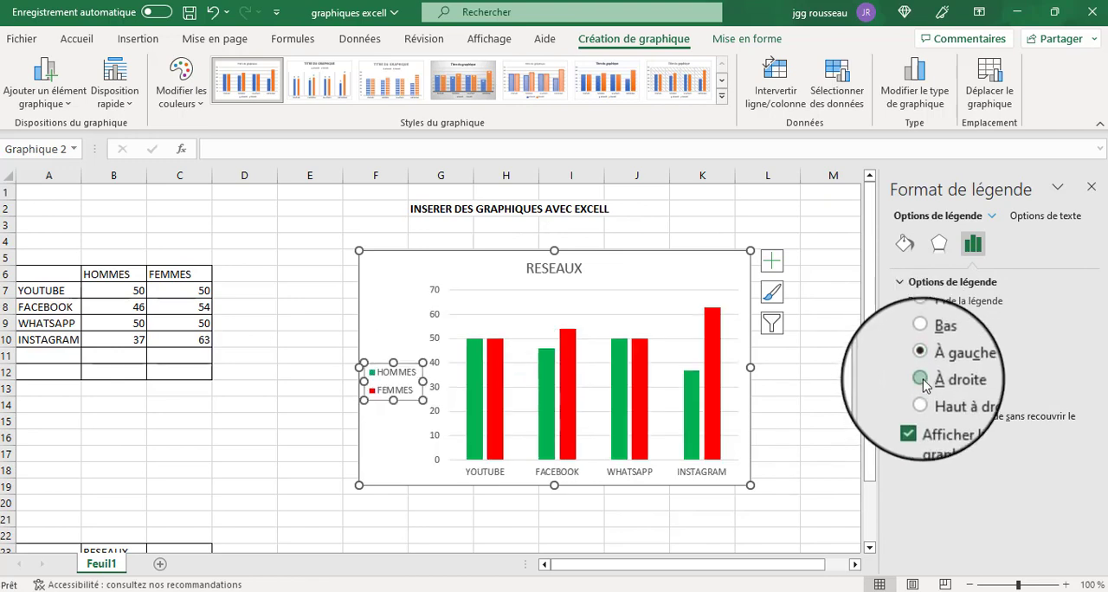
{"action": "left_click", "coordinate": [923, 381]}
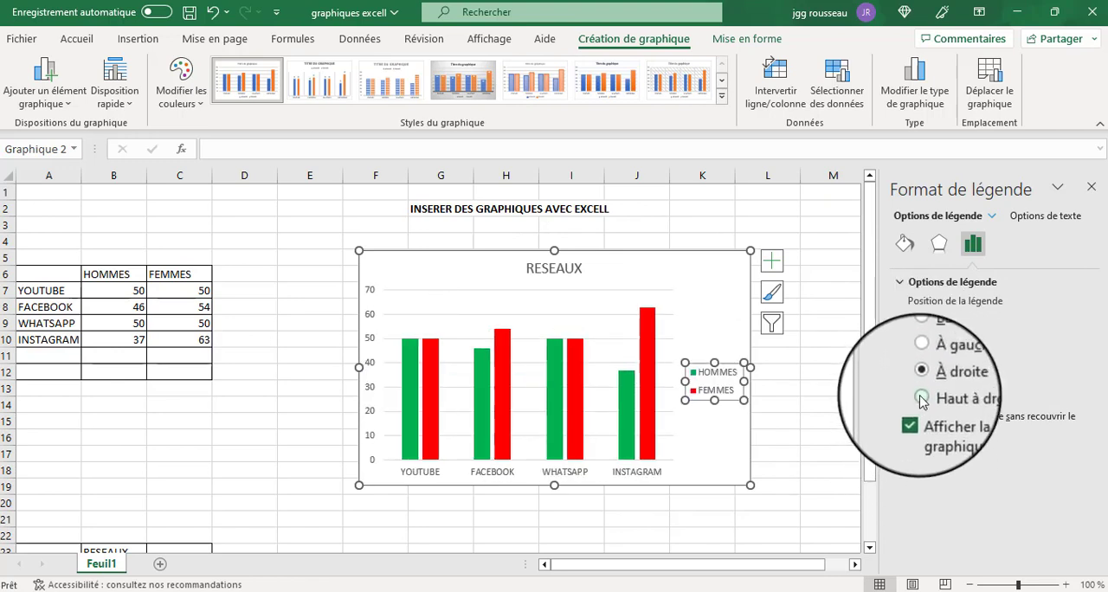
{"action": "left_click", "coordinate": [921, 398]}
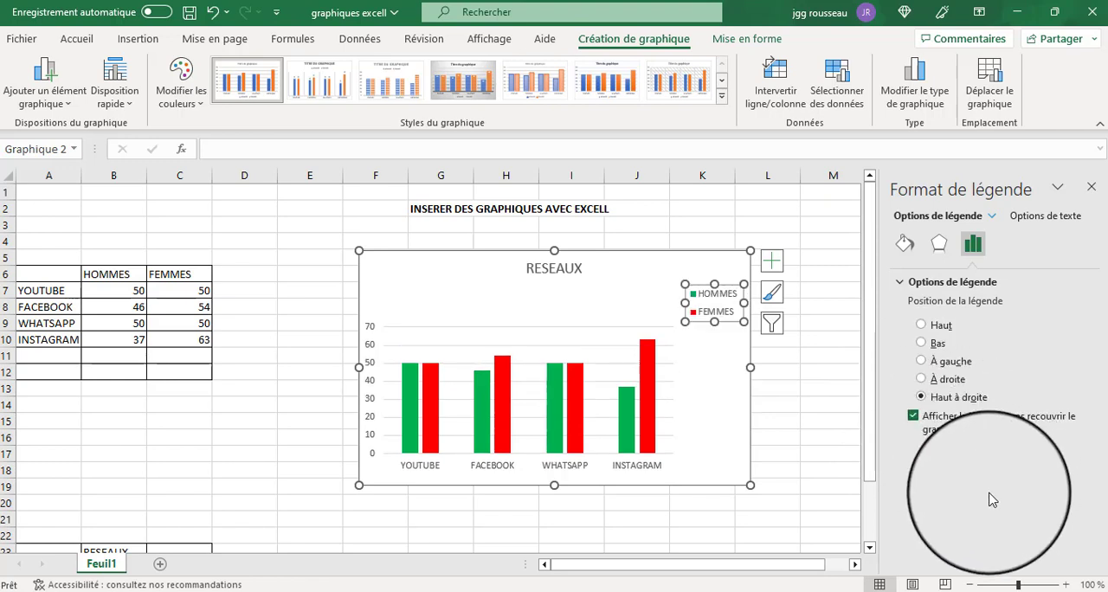
{"action": "left_click", "coordinate": [1055, 216]}
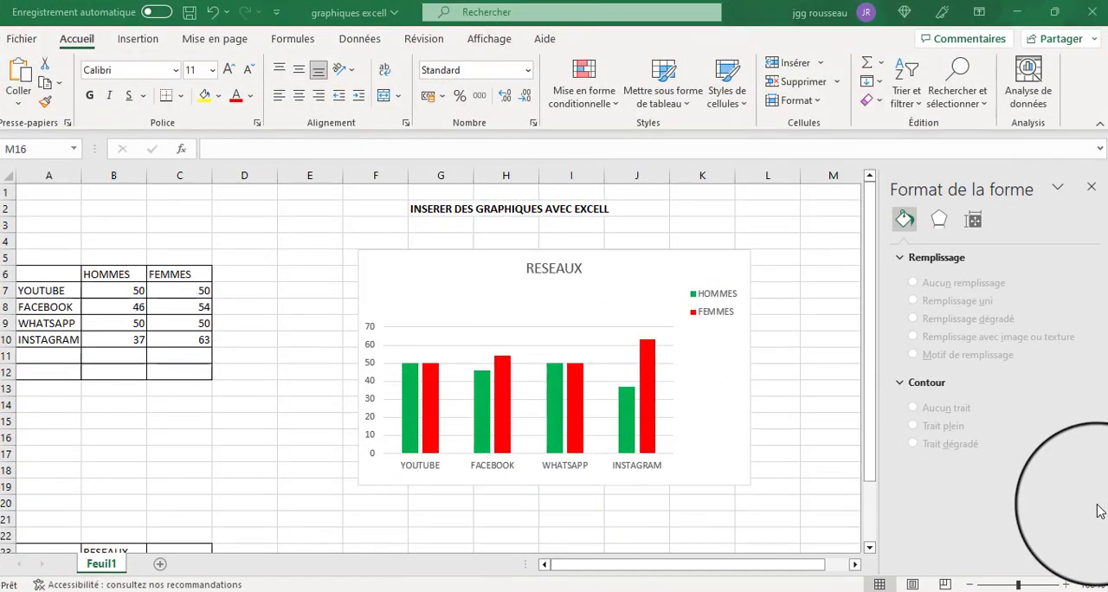
Select the HOMMES series and the vertical value axis of the column chart in turn to view their format options.
{"action": "left_click", "coordinate": [703, 384]}
{"action": "left_click", "coordinate": [703, 383]}
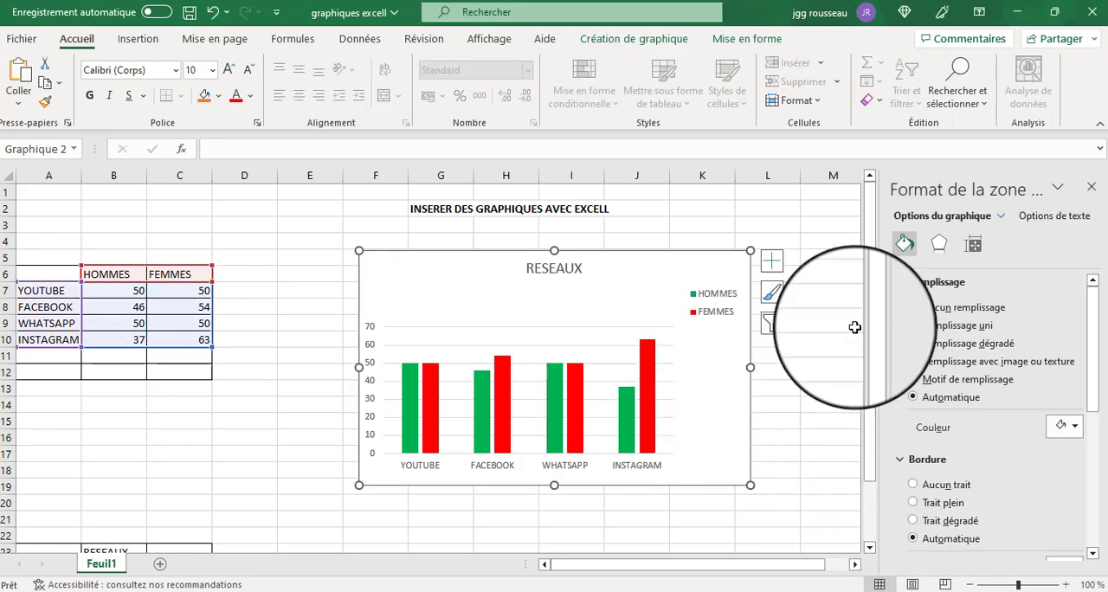
{"action": "left_click", "coordinate": [1002, 218]}
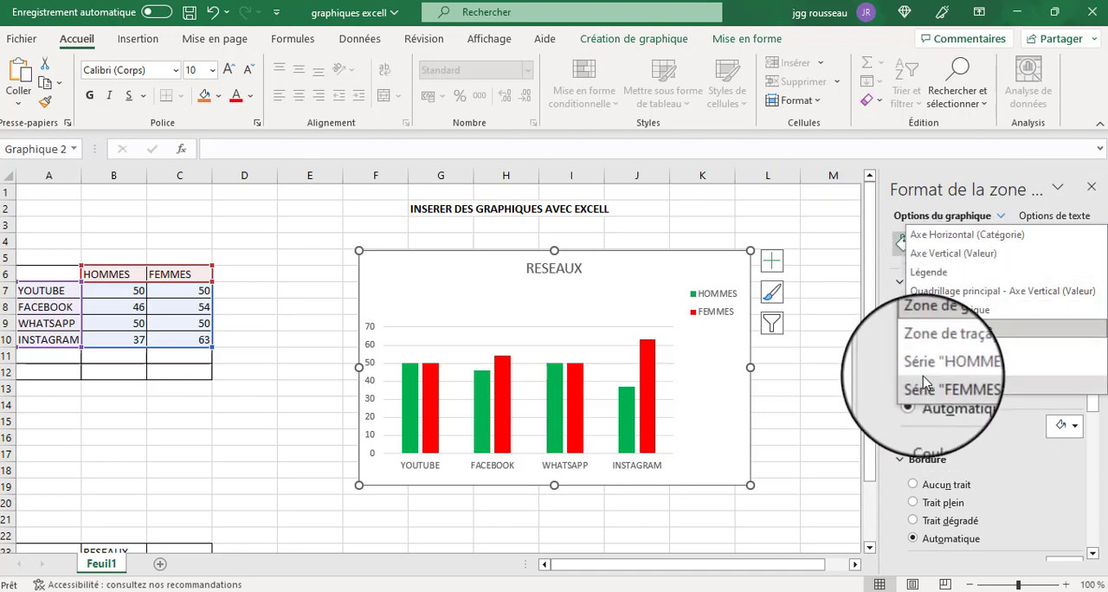
{"action": "left_click", "coordinate": [930, 348]}
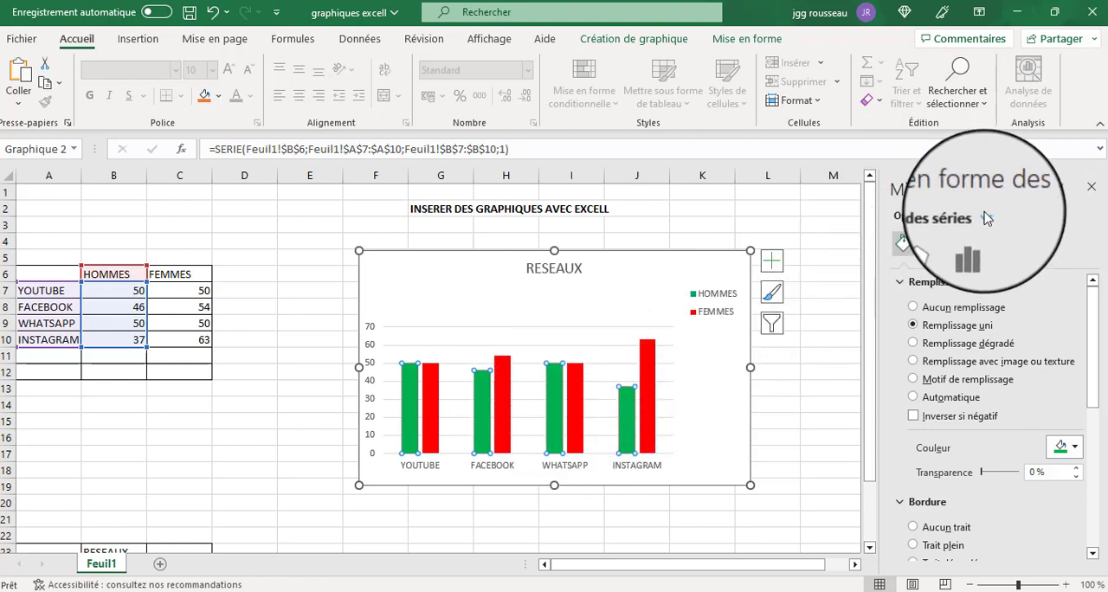
{"action": "left_click", "coordinate": [987, 218]}
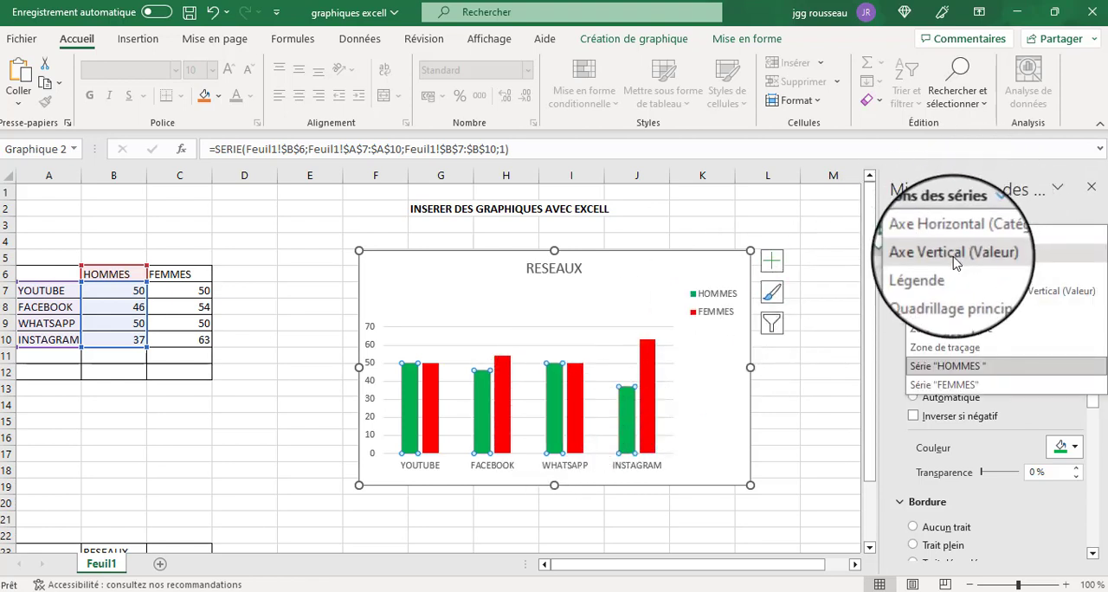
{"action": "left_click", "coordinate": [952, 291]}
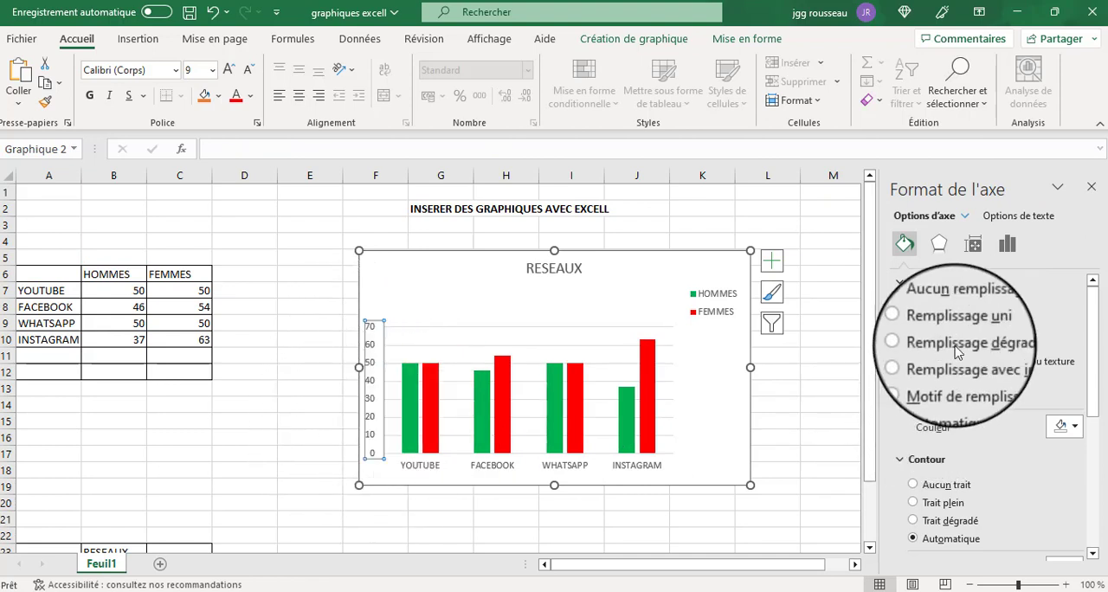
Select the range A23:B27 of the RESEAUX table as chart data.
{"action": "scroll", "coordinate": [964, 344], "scroll_direction": "down", "scroll_amount": 1}
{"action": "scroll", "coordinate": [963, 343], "scroll_direction": "down", "scroll_amount": 5}
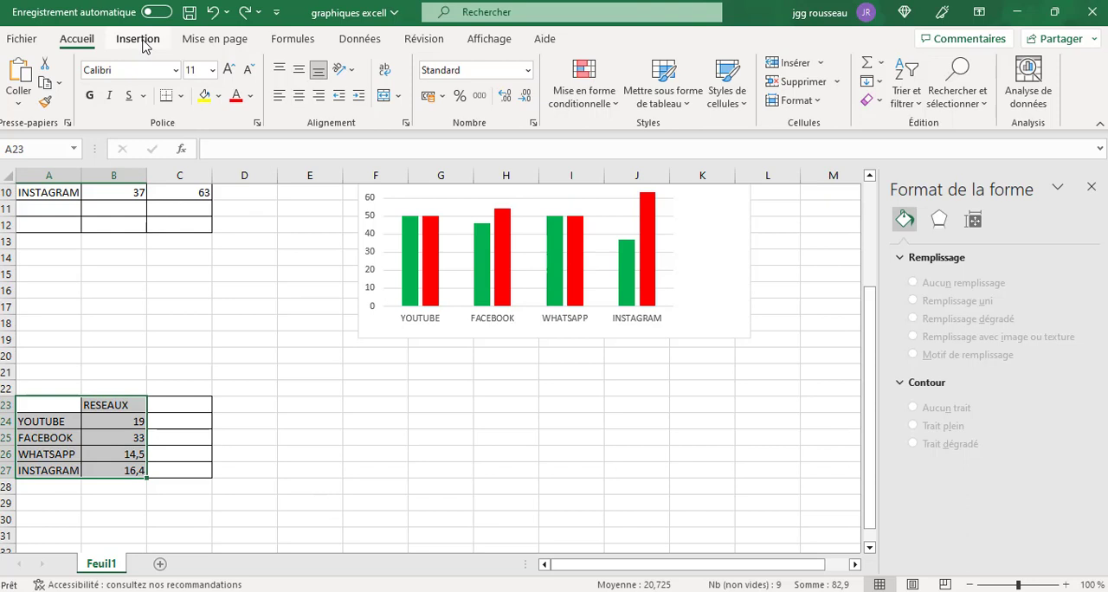
{"action": "left_click", "coordinate": [139, 39]}
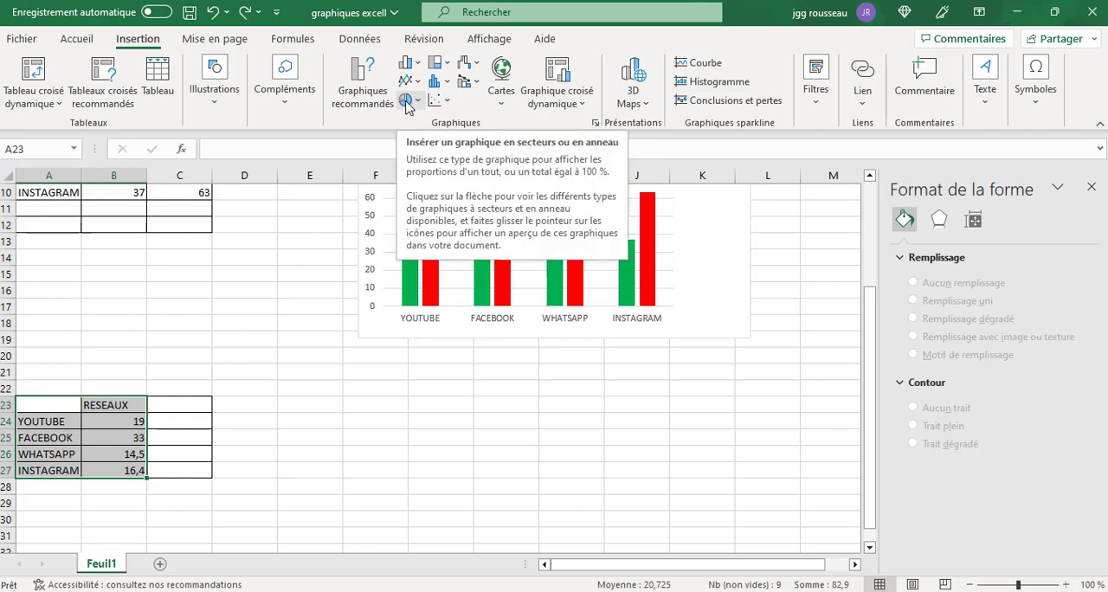
{"action": "left_click", "coordinate": [300, 447]}
{"action": "left_click", "coordinate": [27, 406]}
{"action": "left_click_drag", "start_coordinate": [27, 405], "coordinate": [114, 483]}
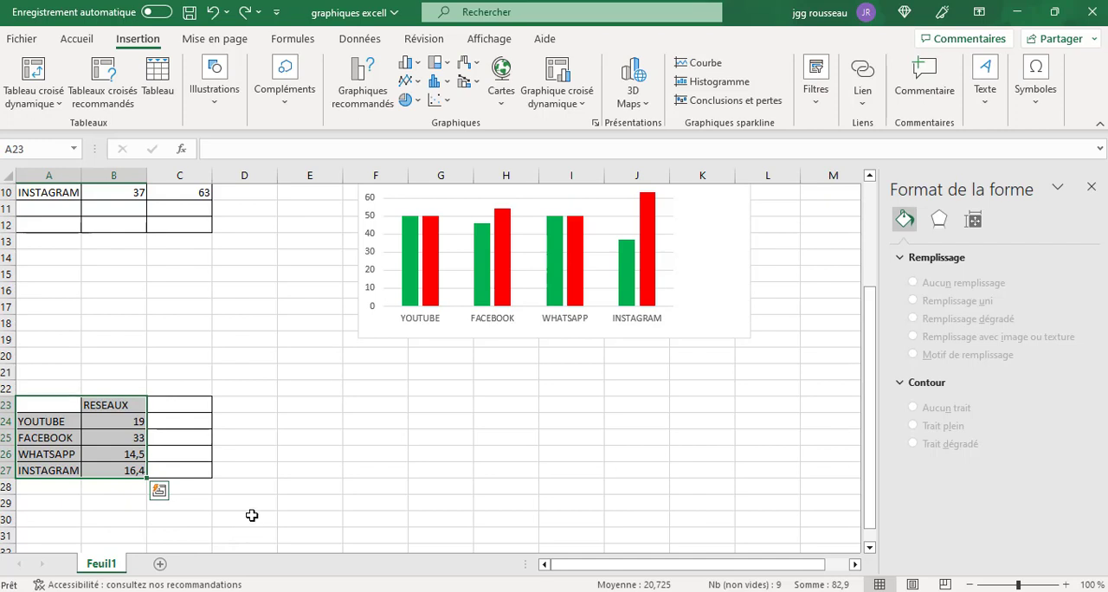
Try a 2D pie-of-pie chart (Secteurs de secteur) for the RESEAUX data and undo its insertion.
{"action": "left_click", "coordinate": [403, 101]}
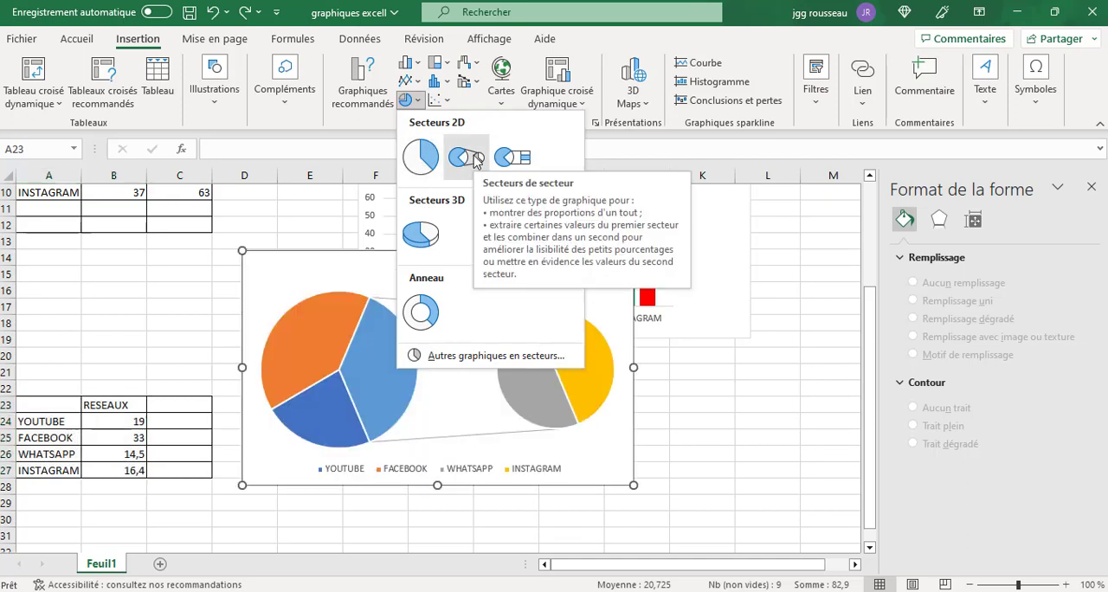
{"action": "left_click", "coordinate": [475, 161]}
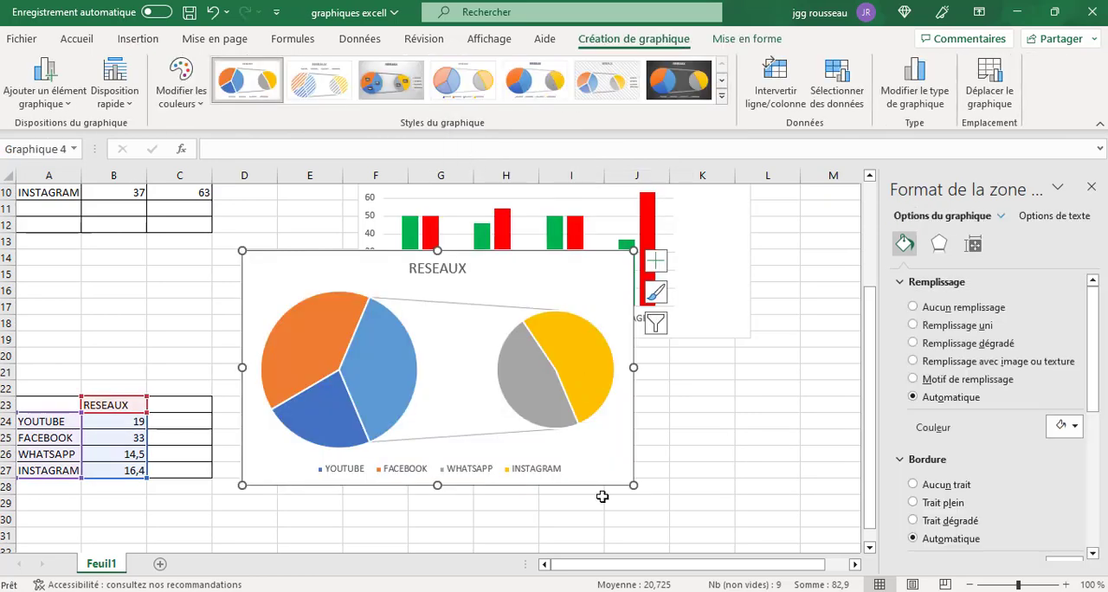
{"action": "left_click", "coordinate": [212, 12]}
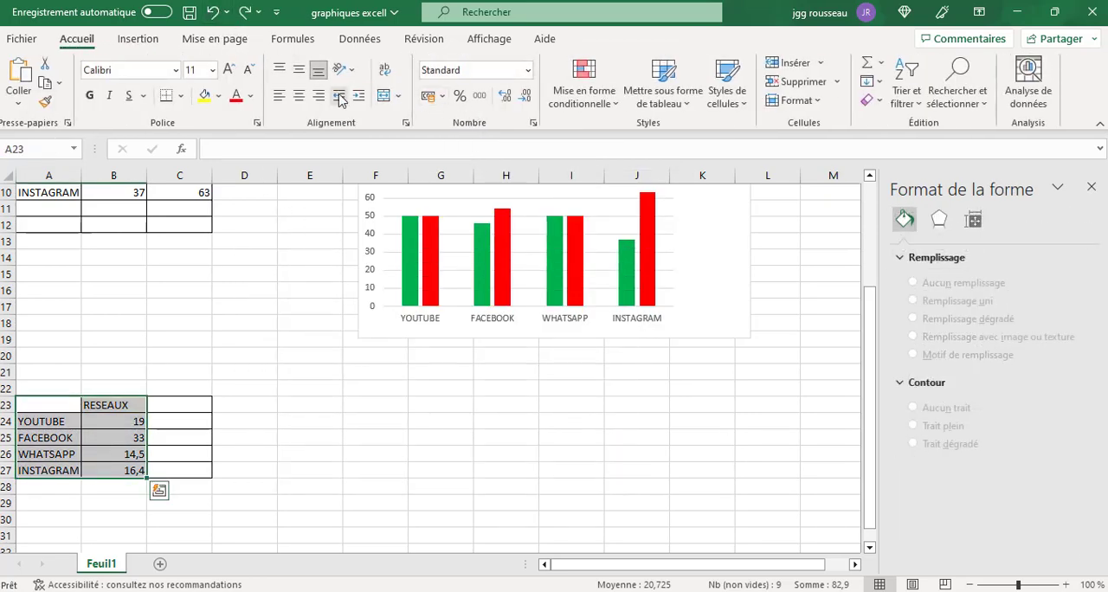
Insert a 3D pie chart from the selected RESEAUX data and move it just below the column chart.
{"action": "left_click", "coordinate": [143, 42]}
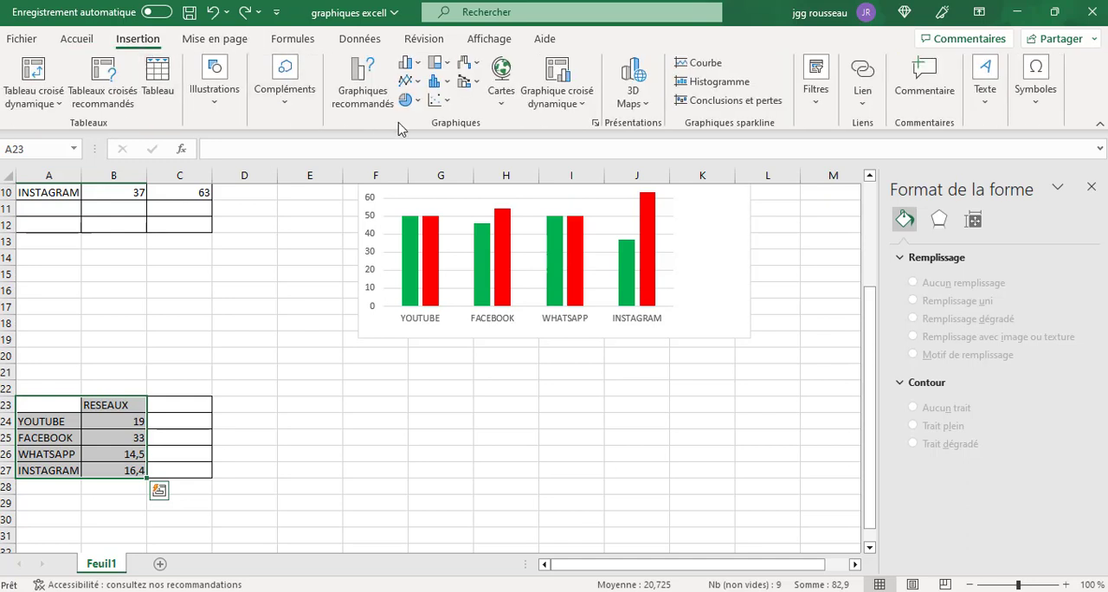
{"action": "left_click", "coordinate": [411, 99]}
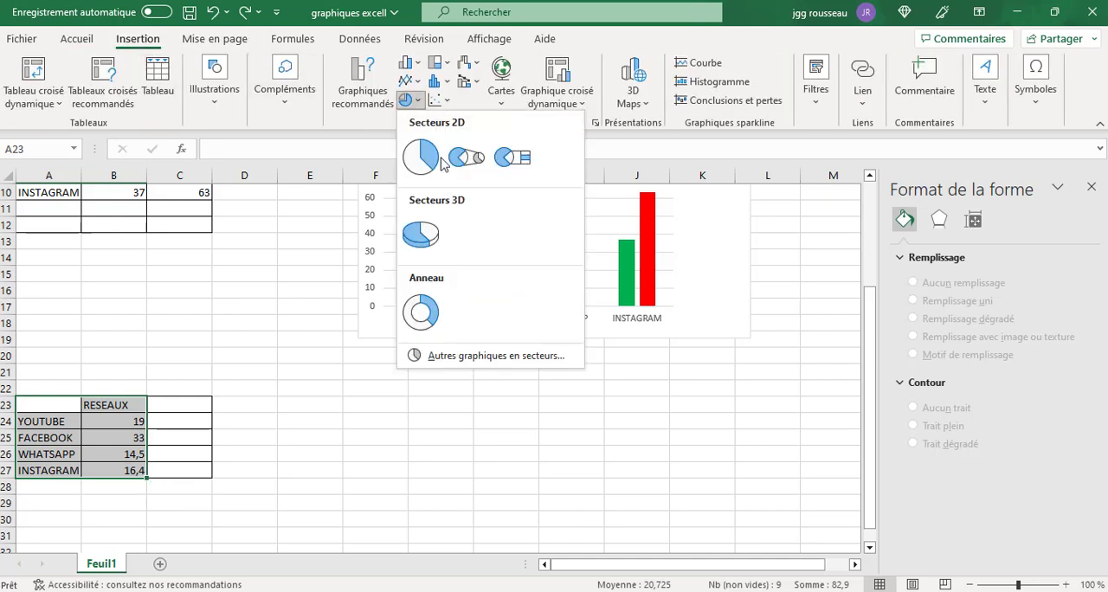
{"action": "left_click", "coordinate": [438, 236]}
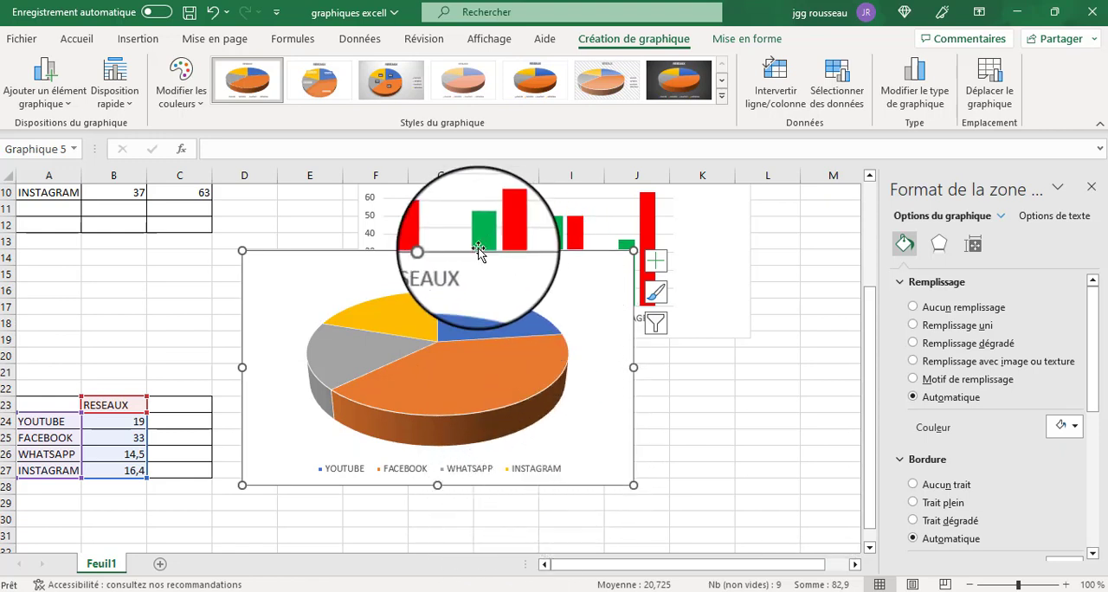
{"action": "left_click_drag", "start_coordinate": [488, 293], "coordinate": [565, 357]}
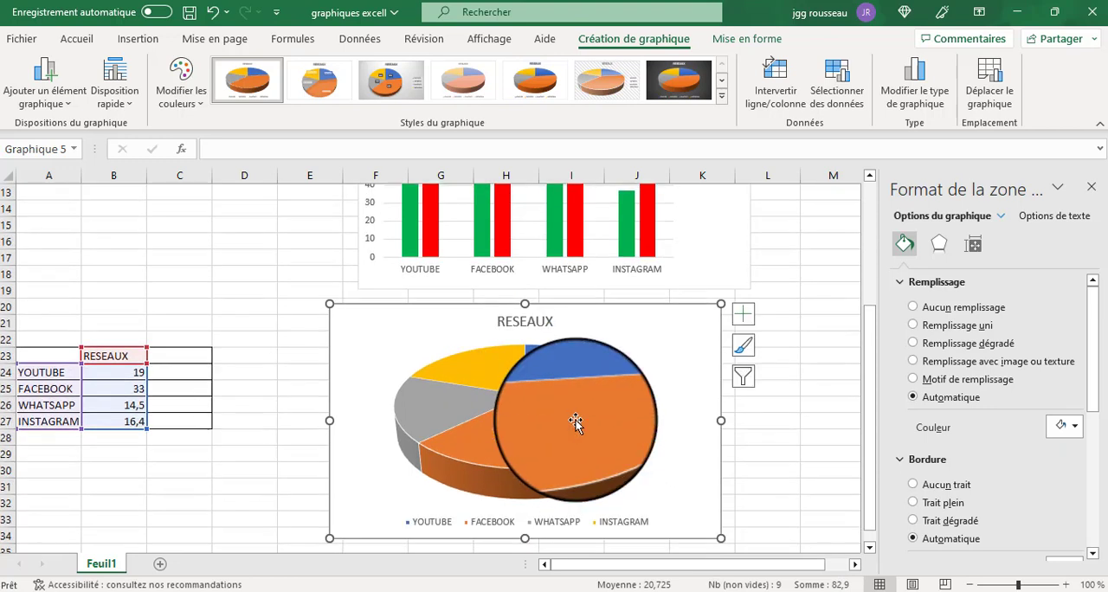
{"action": "scroll", "coordinate": [574, 421], "scroll_direction": "down", "scroll_amount": 1}
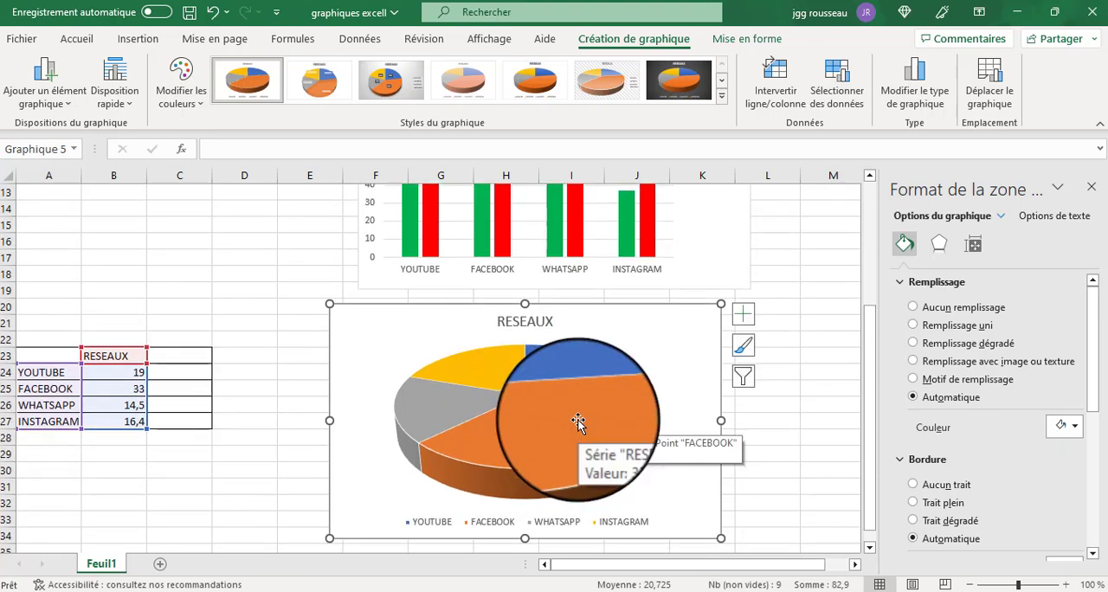
Try the pie chart's legend in the Haut, Bas, À gauche and À droite positions, and place it at Haut à droite.
{"action": "left_click", "coordinate": [1002, 223]}
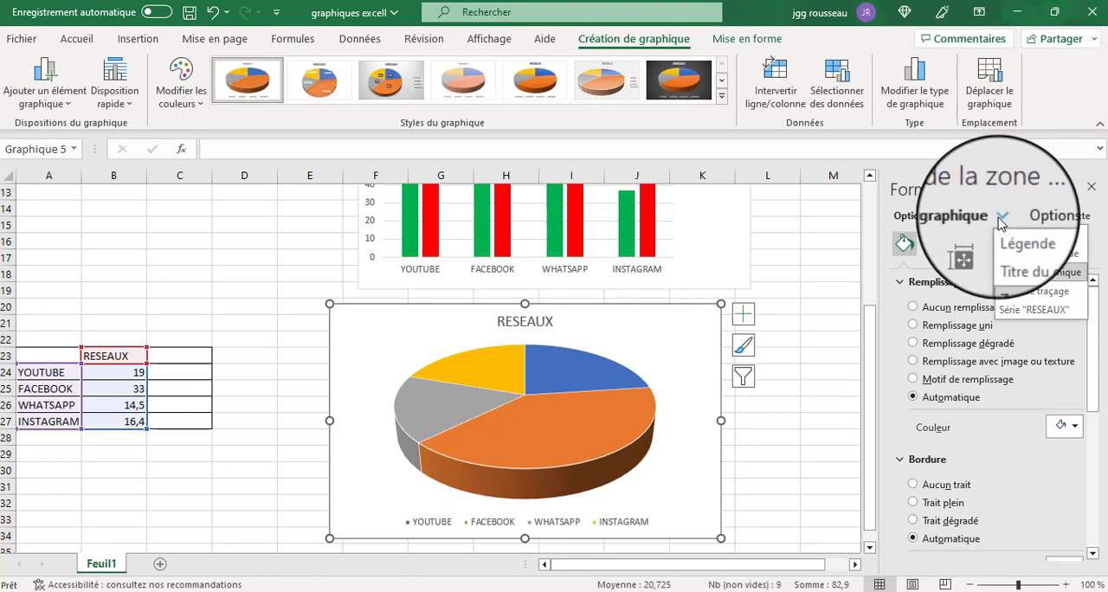
{"action": "left_click", "coordinate": [1013, 237]}
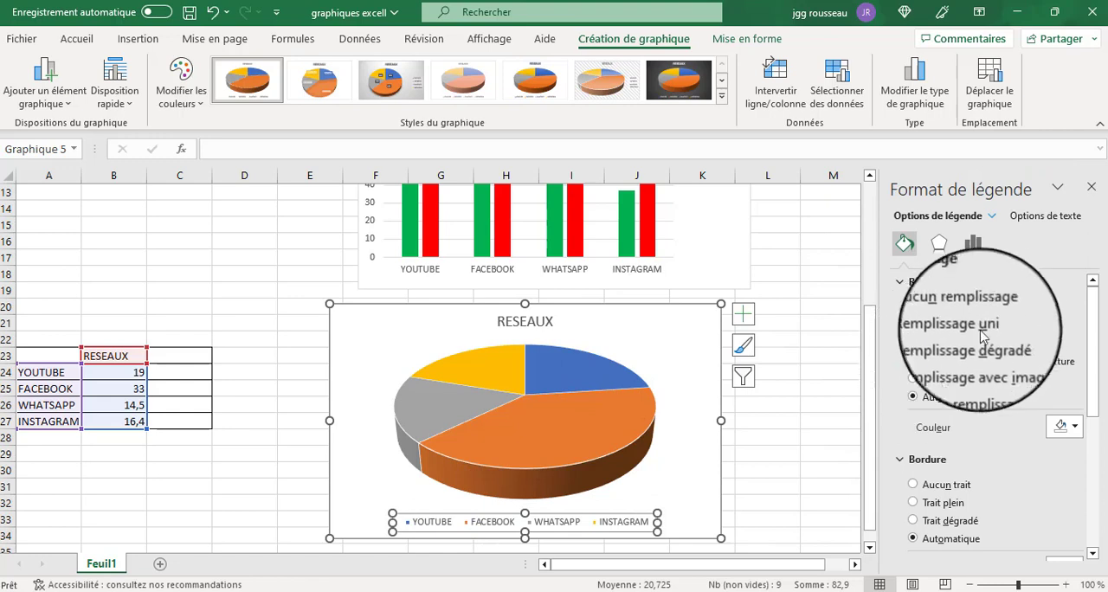
{"action": "left_click", "coordinate": [975, 244]}
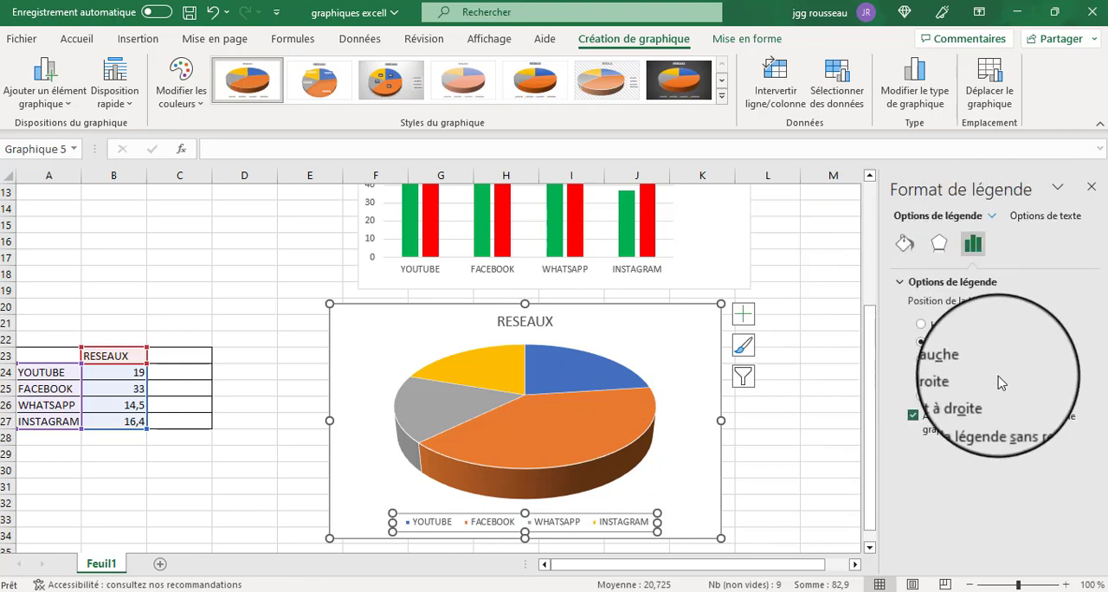
{"action": "left_click", "coordinate": [922, 325]}
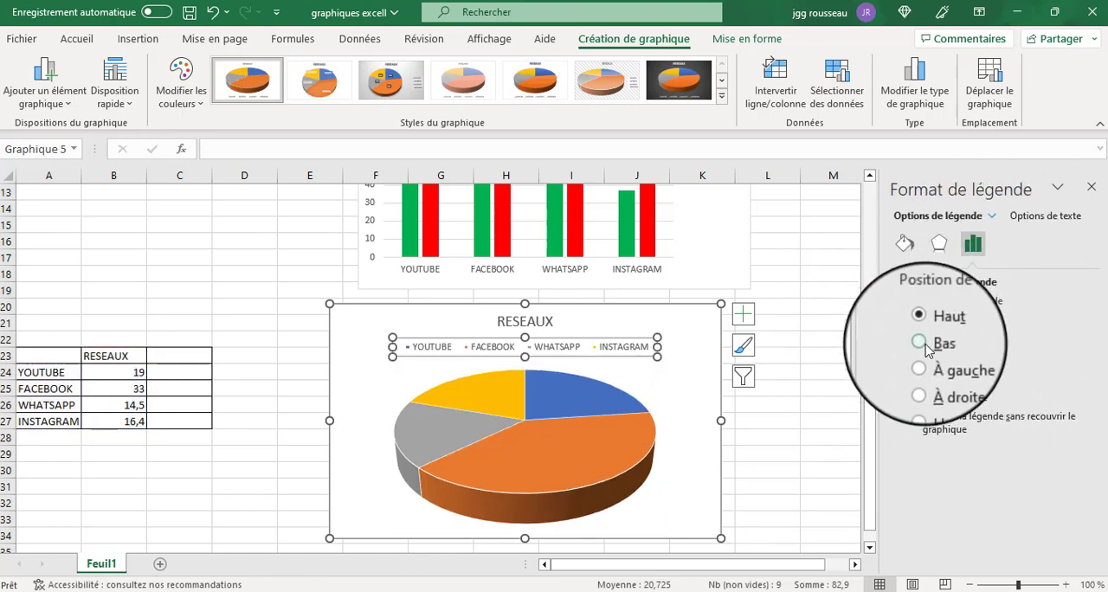
{"action": "left_click", "coordinate": [921, 344]}
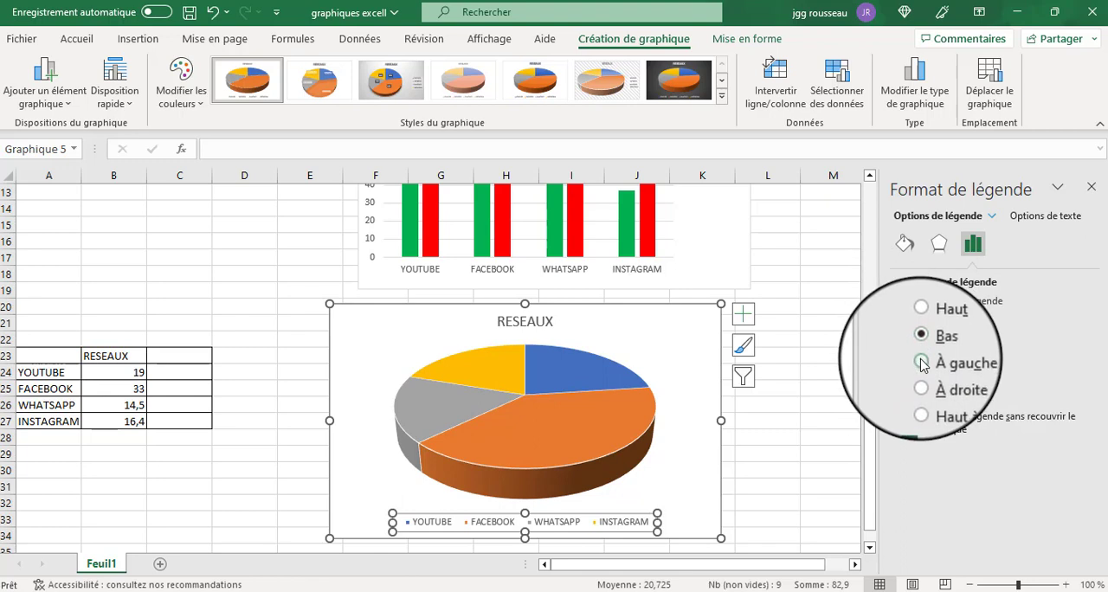
{"action": "left_click", "coordinate": [922, 364]}
{"action": "left_click", "coordinate": [921, 379]}
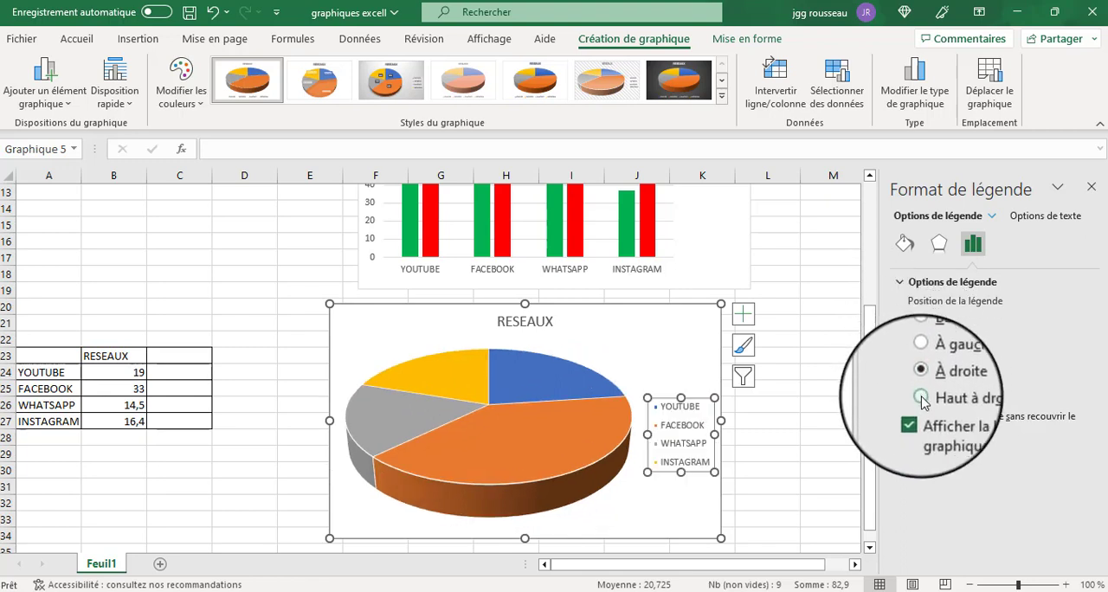
{"action": "left_click", "coordinate": [921, 398]}
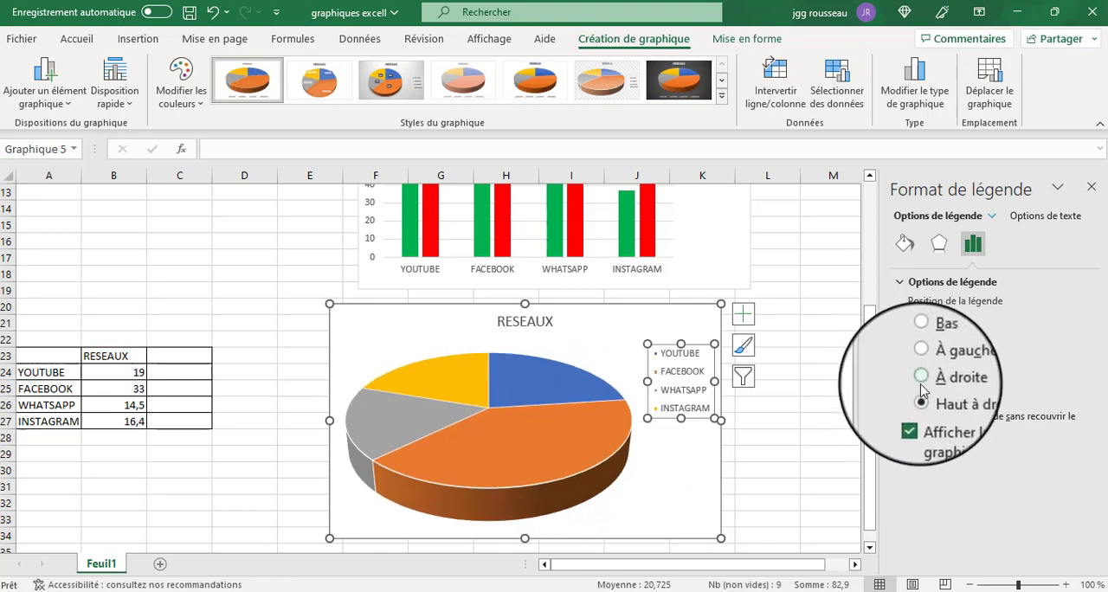
Select the pie chart's title RESEAUX and examine its alignment and effects formatting options.
{"action": "left_click", "coordinate": [991, 221]}
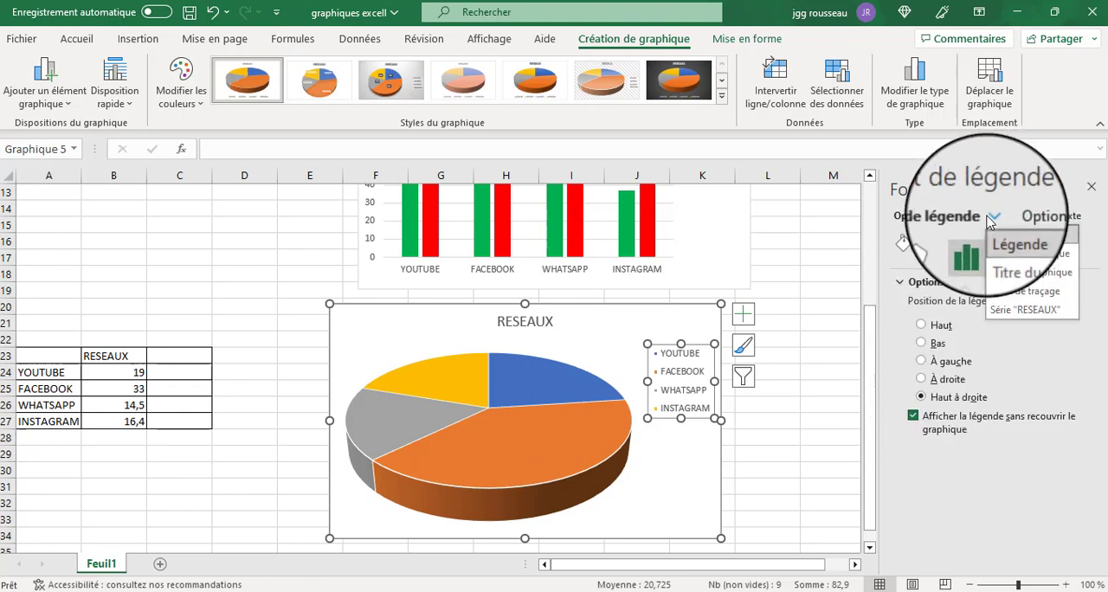
{"action": "left_click", "coordinate": [1018, 262]}
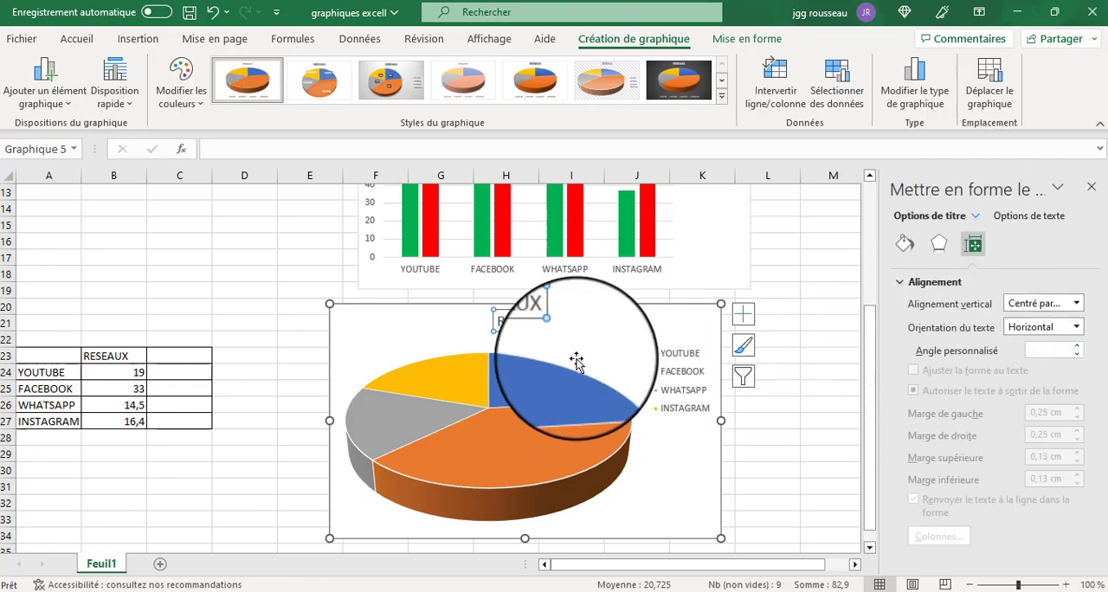
{"action": "double_click", "coordinate": [507, 321]}
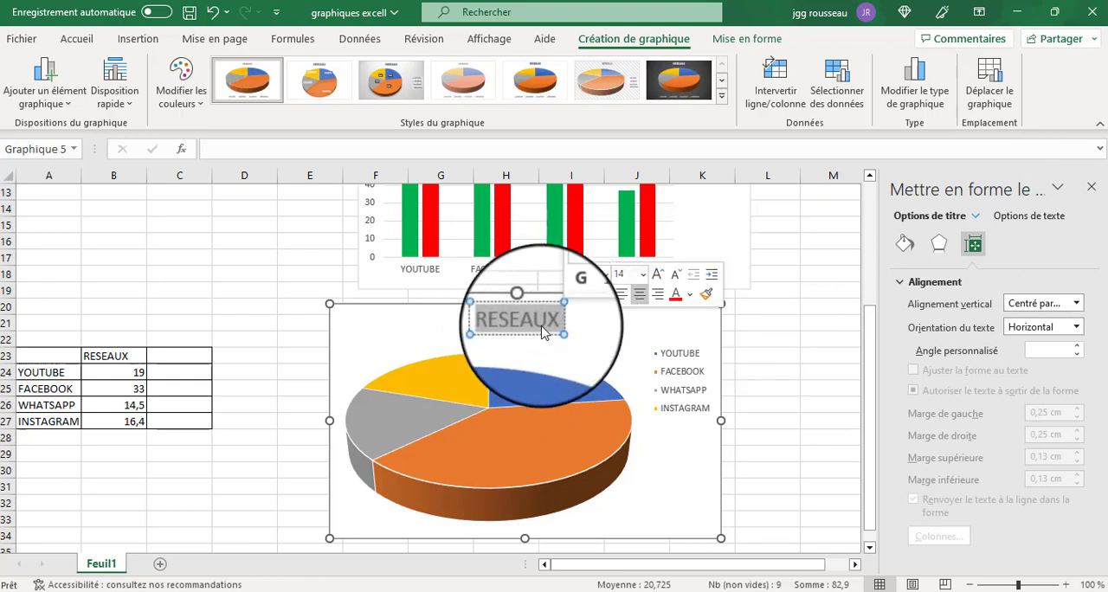
{"action": "left_click", "coordinate": [938, 244]}
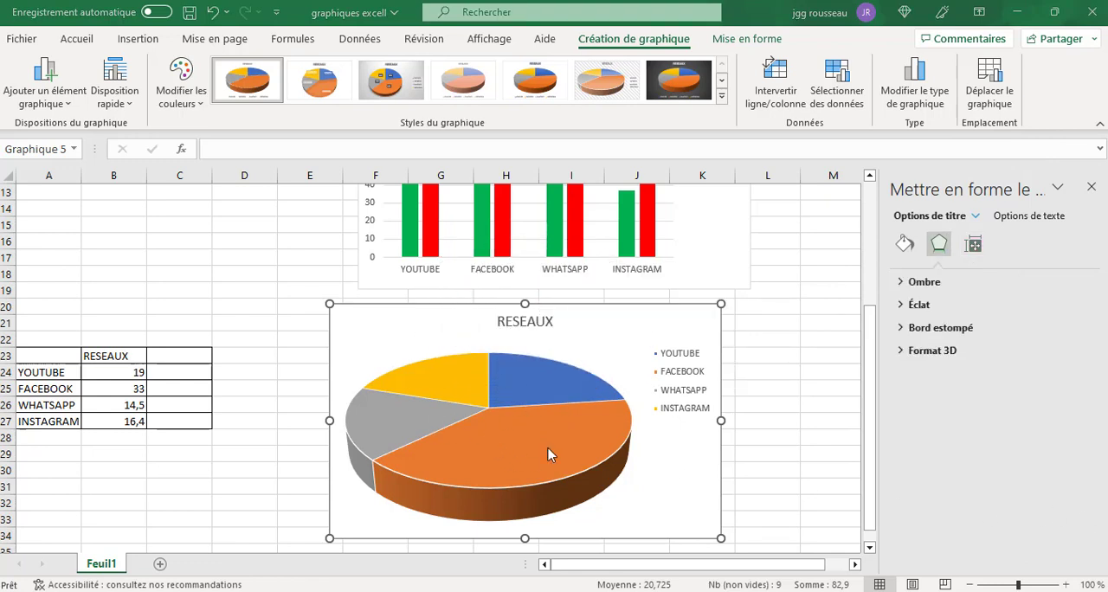
{"action": "mouse_move", "coordinate": [471, 436]}
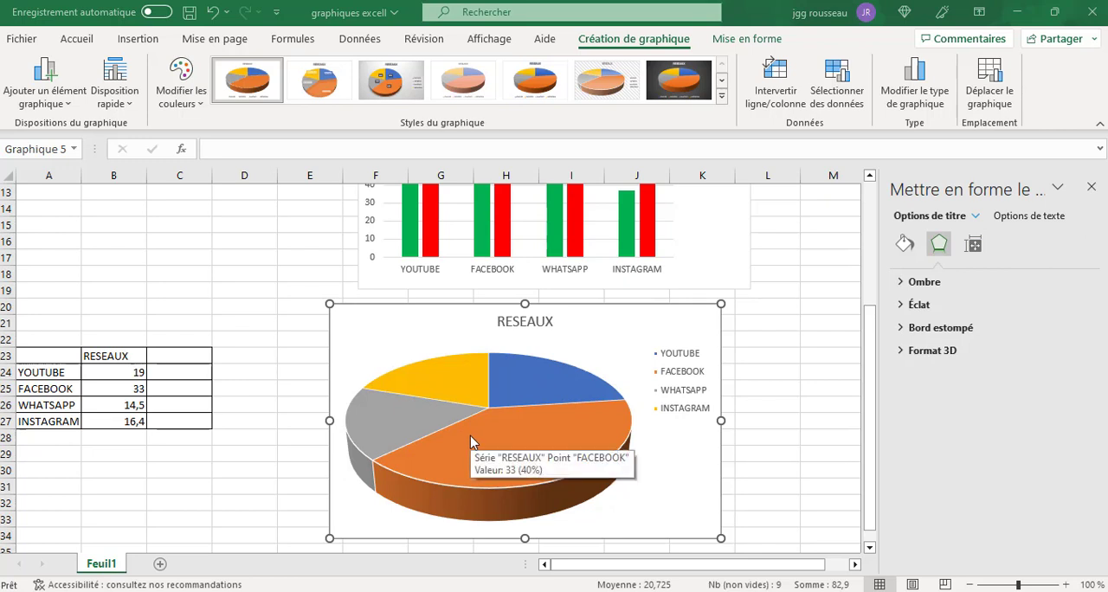
Select the pie chart's RESEAUX series for formatting and show its fill colour options.
{"action": "left_click", "coordinate": [980, 219]}
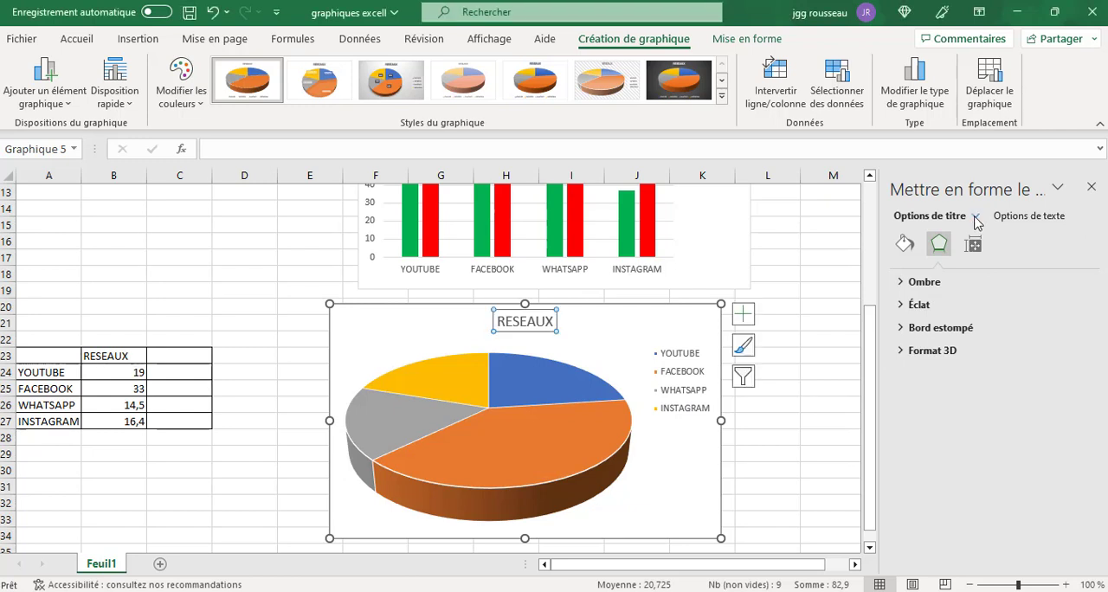
{"action": "left_click", "coordinate": [977, 218]}
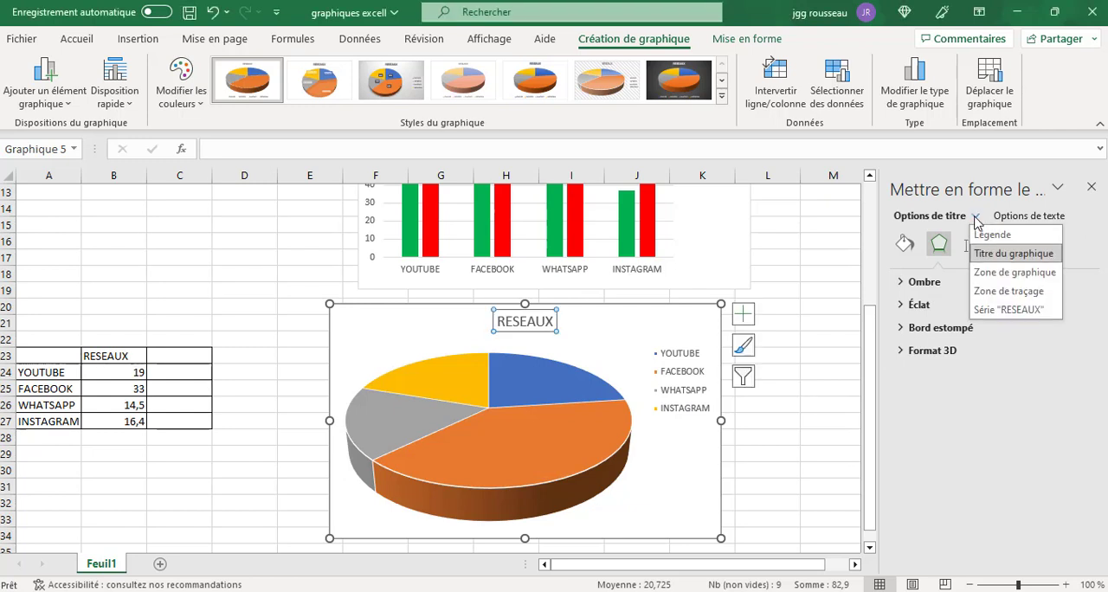
{"action": "left_click", "coordinate": [981, 312]}
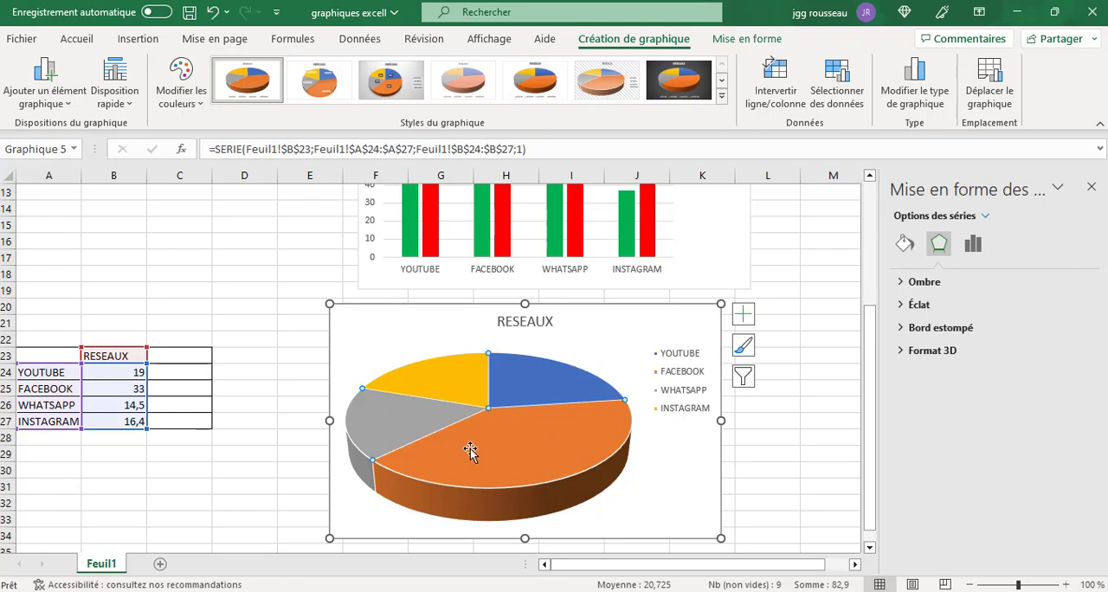
{"action": "left_click", "coordinate": [903, 247]}
{"action": "scroll", "coordinate": [972, 416], "scroll_direction": "down", "scroll_amount": 2}
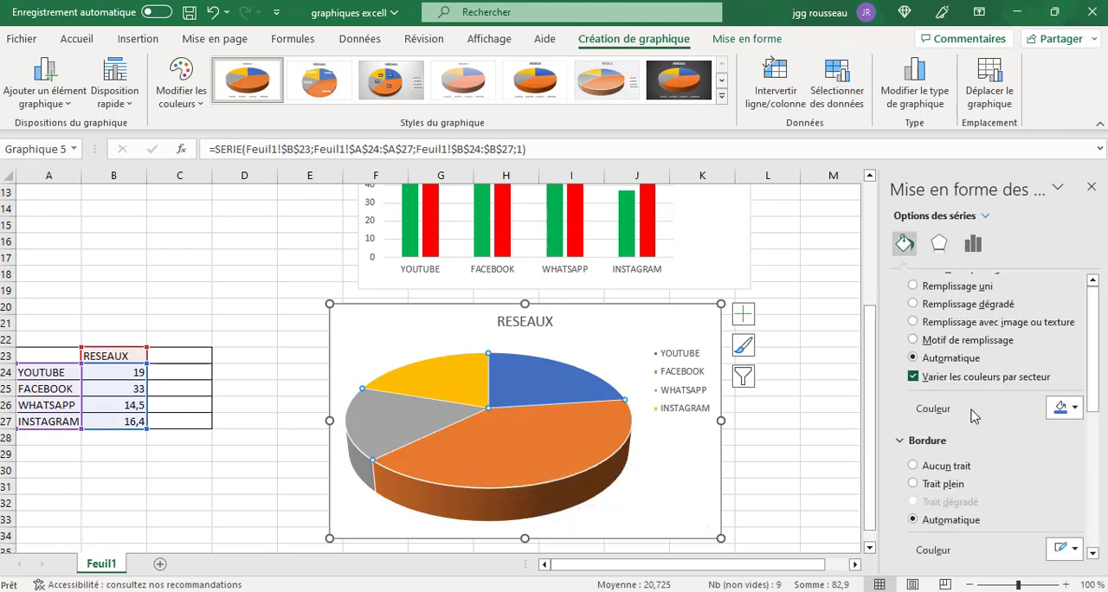
{"action": "scroll", "coordinate": [972, 416], "scroll_direction": "down", "scroll_amount": 1}
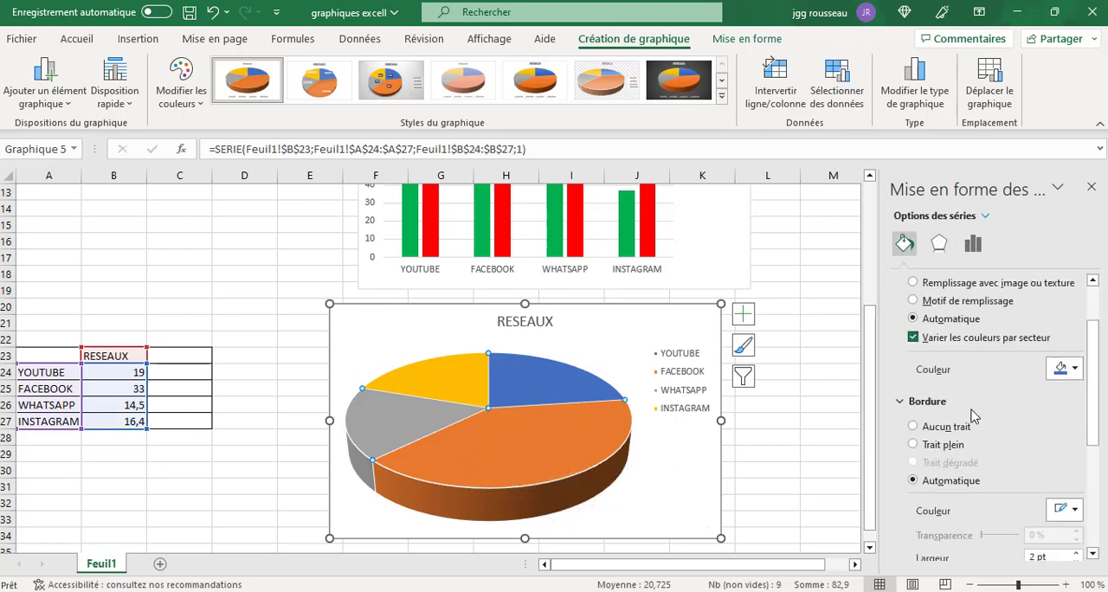
Try a standard yellow fill on the whole RESEAUX pie series and undo it.
{"action": "left_click", "coordinate": [1075, 371]}
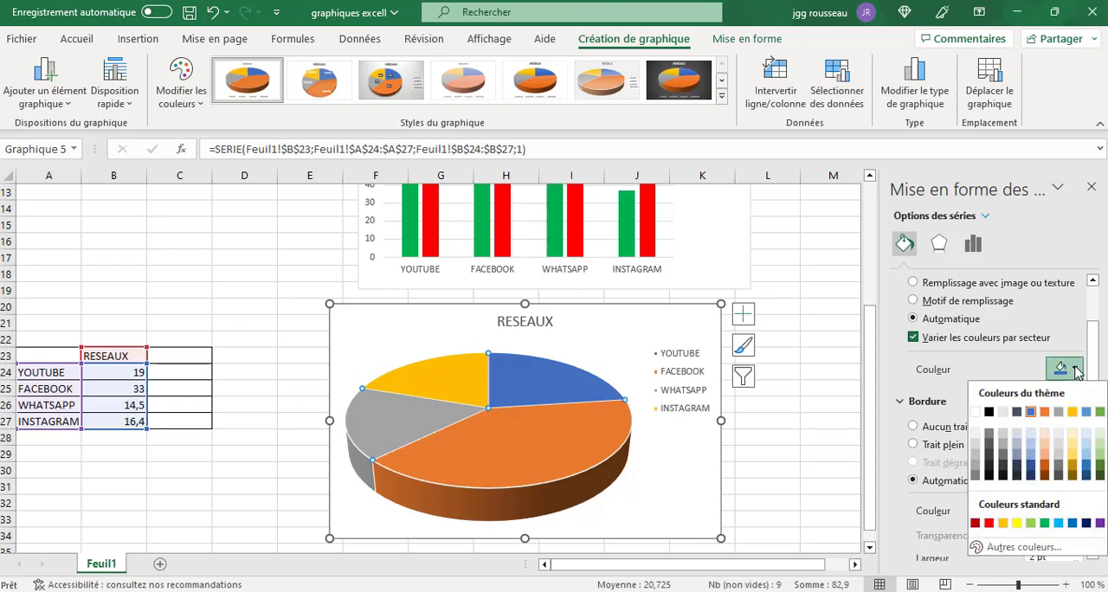
{"action": "left_click", "coordinate": [1017, 524]}
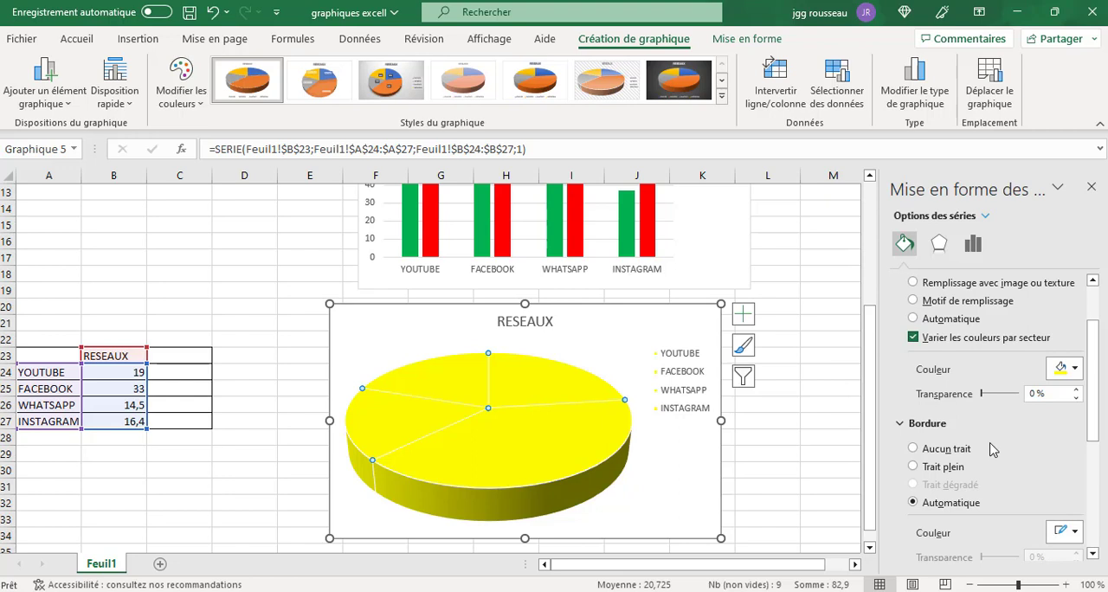
{"action": "left_click", "coordinate": [731, 590]}
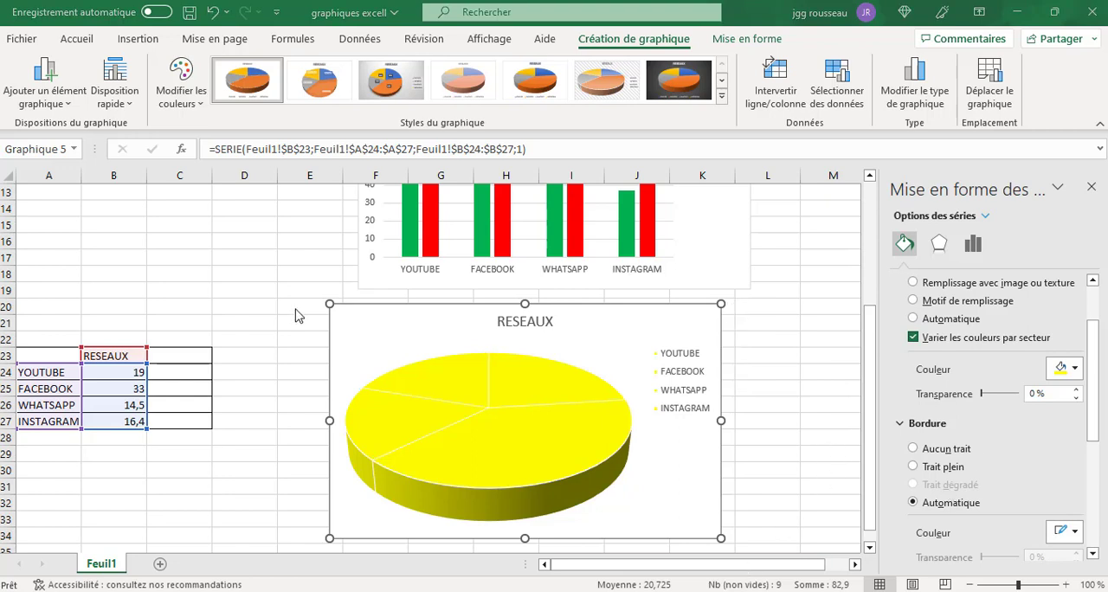
{"action": "left_click", "coordinate": [215, 13]}
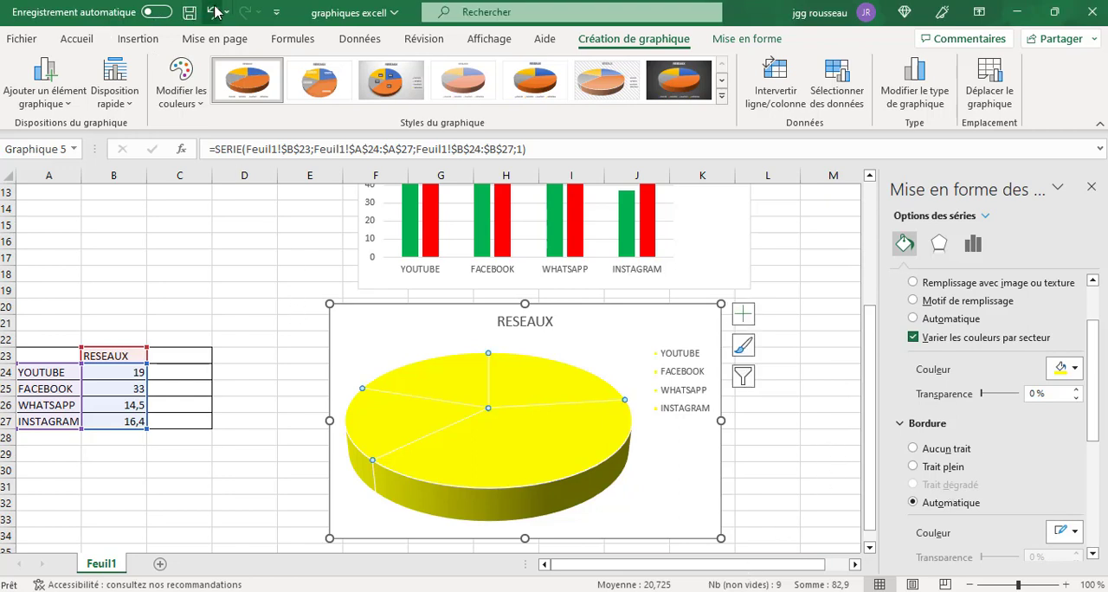
{"action": "left_click", "coordinate": [216, 13]}
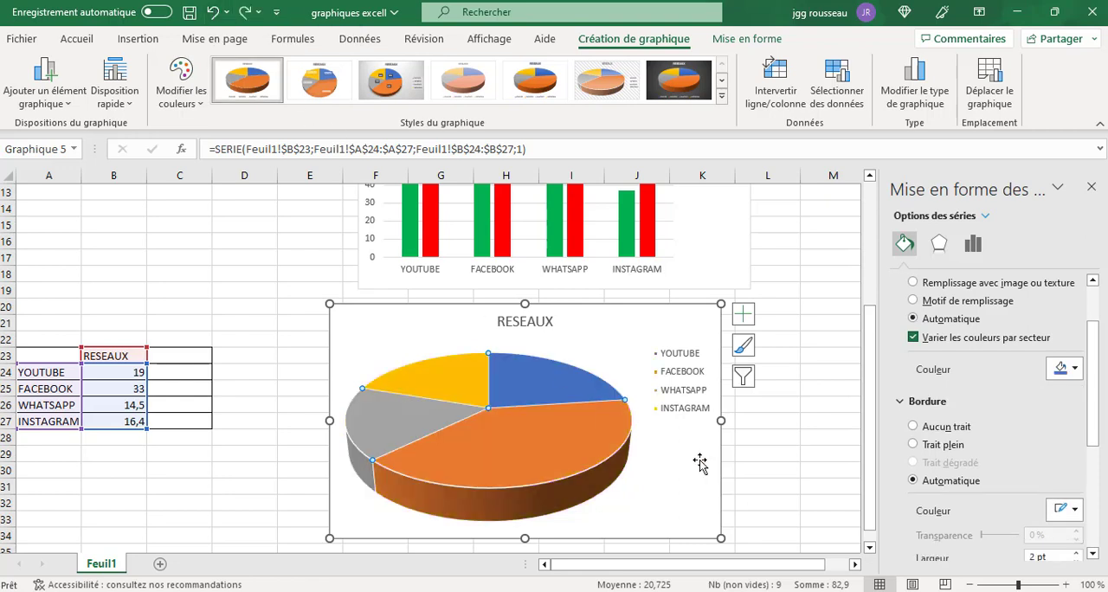
Select only the YOUTUBE slice of the pie chart and fill it with the standard light green.
{"action": "mouse_move", "coordinate": [502, 446]}
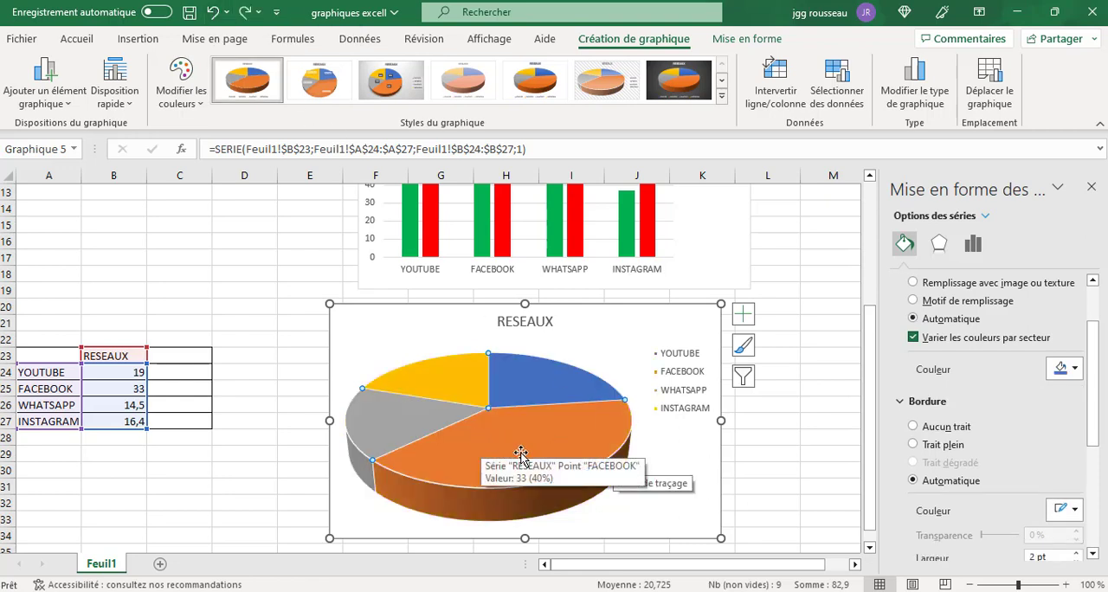
{"action": "left_click", "coordinate": [522, 450]}
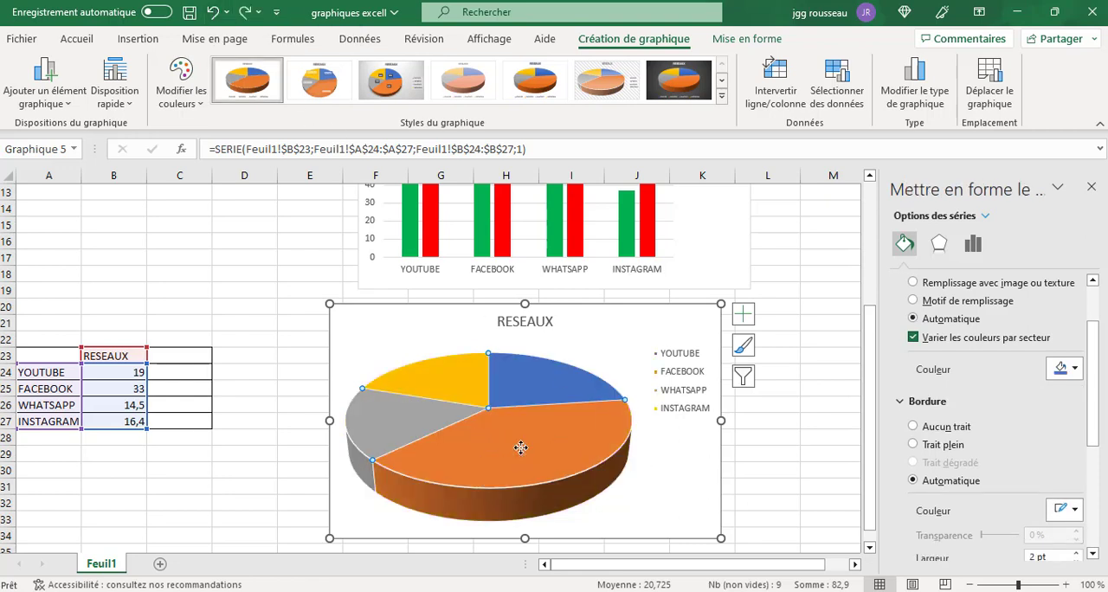
{"action": "left_click", "coordinate": [537, 383]}
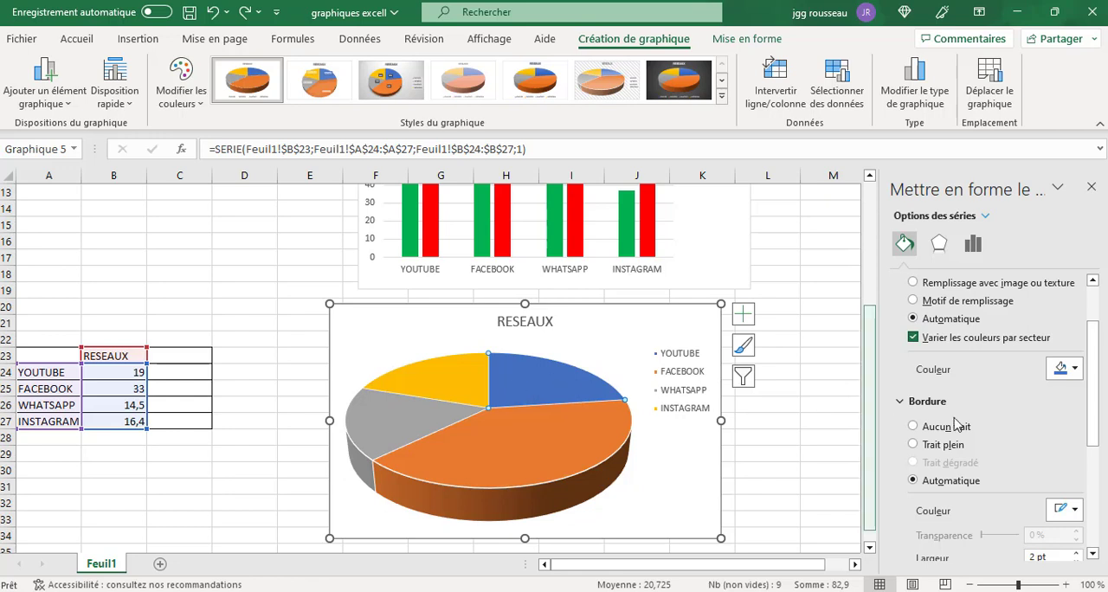
{"action": "left_click", "coordinate": [1075, 370]}
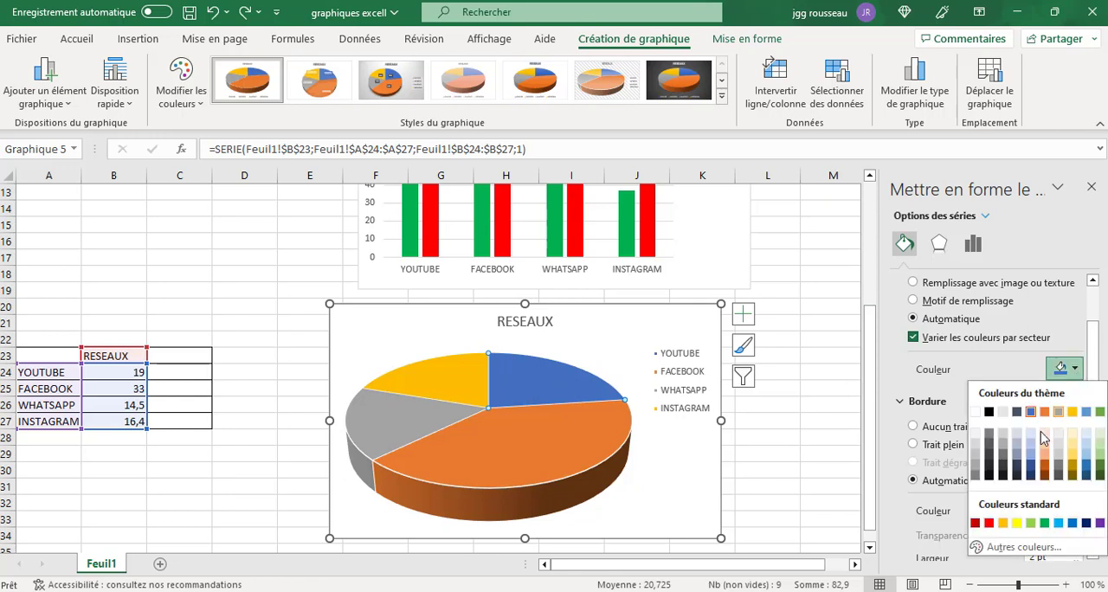
{"action": "left_click", "coordinate": [1031, 523]}
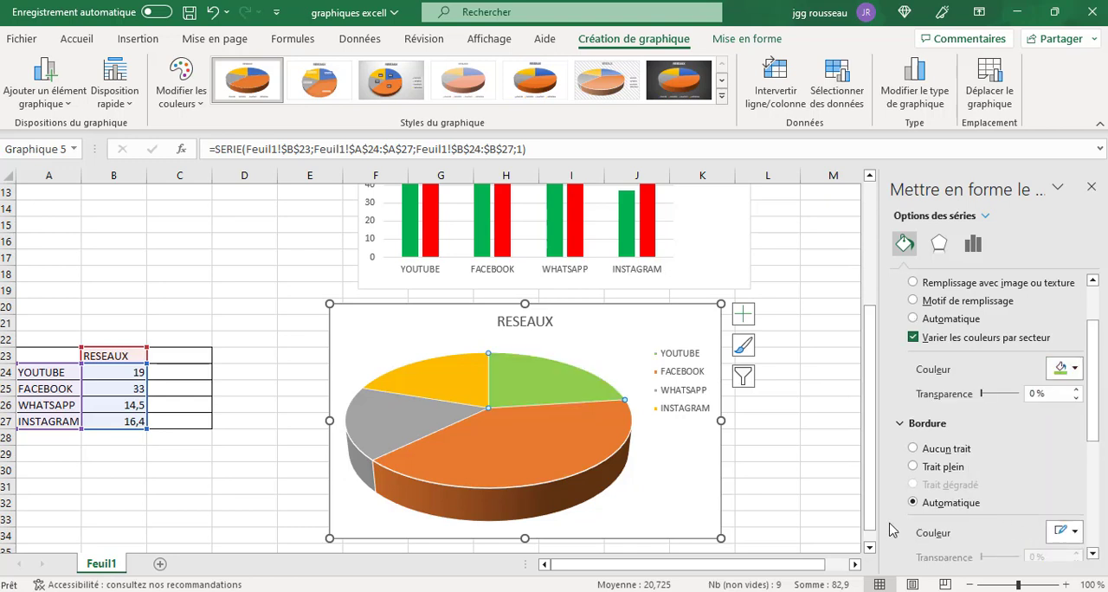
Select the FACEBOOK slice of the pie chart and fill it with the black theme colour.
{"action": "left_click", "coordinate": [511, 454]}
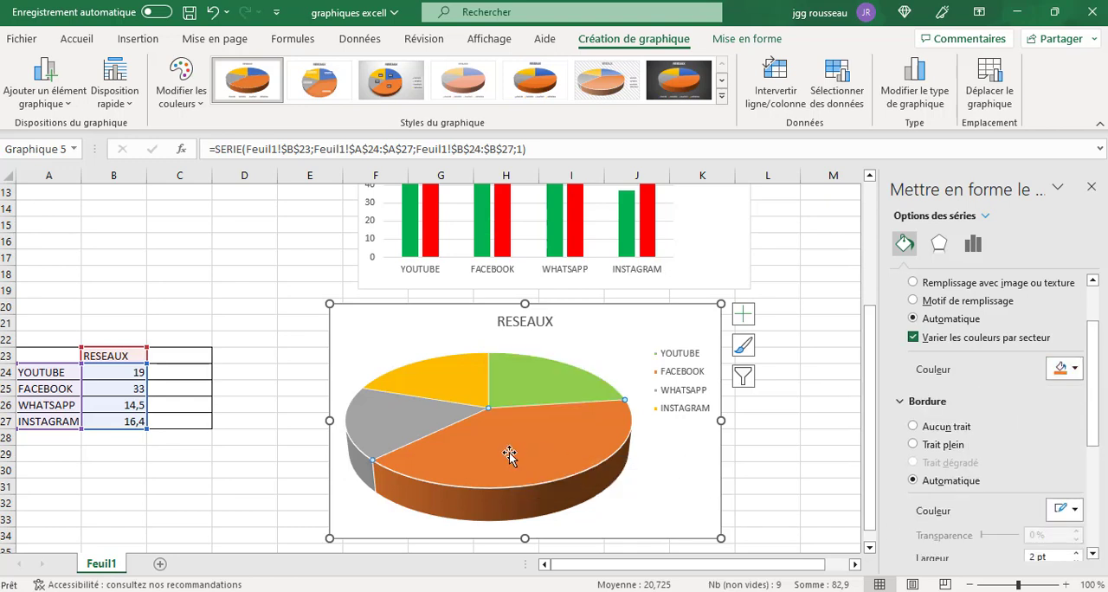
{"action": "left_click", "coordinate": [1074, 370]}
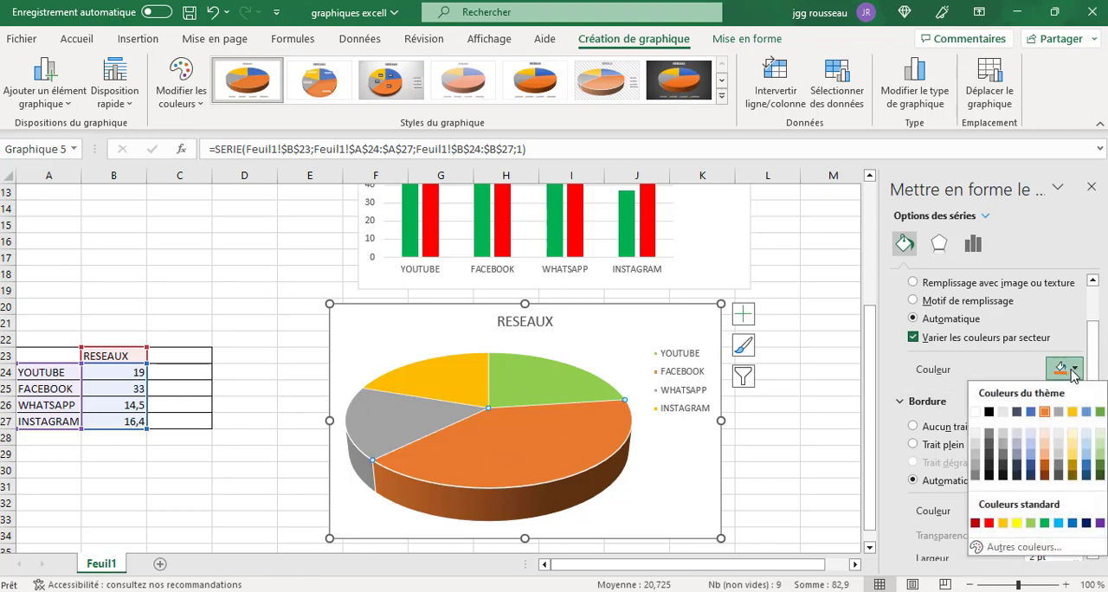
{"action": "left_click", "coordinate": [989, 412]}
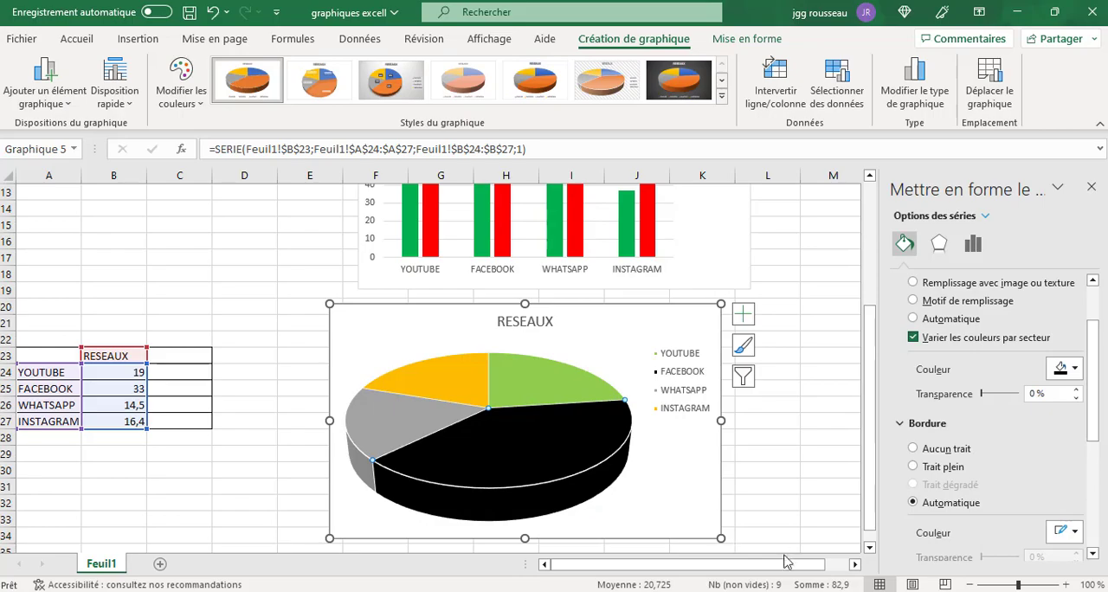